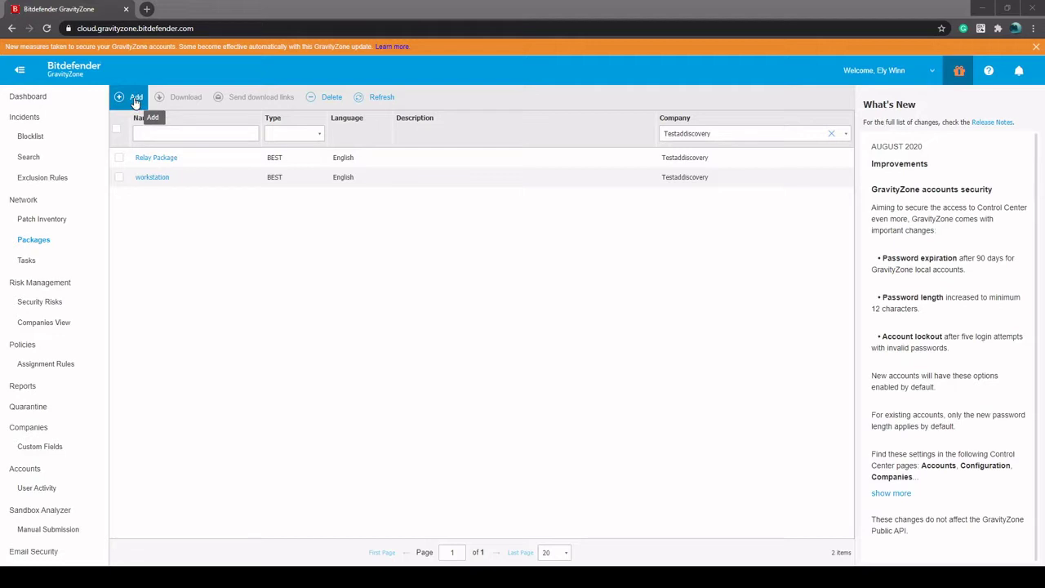
Edit the Relay Package and uncheck Patch Management, Encryption and Power User modules
left_click(158, 159)
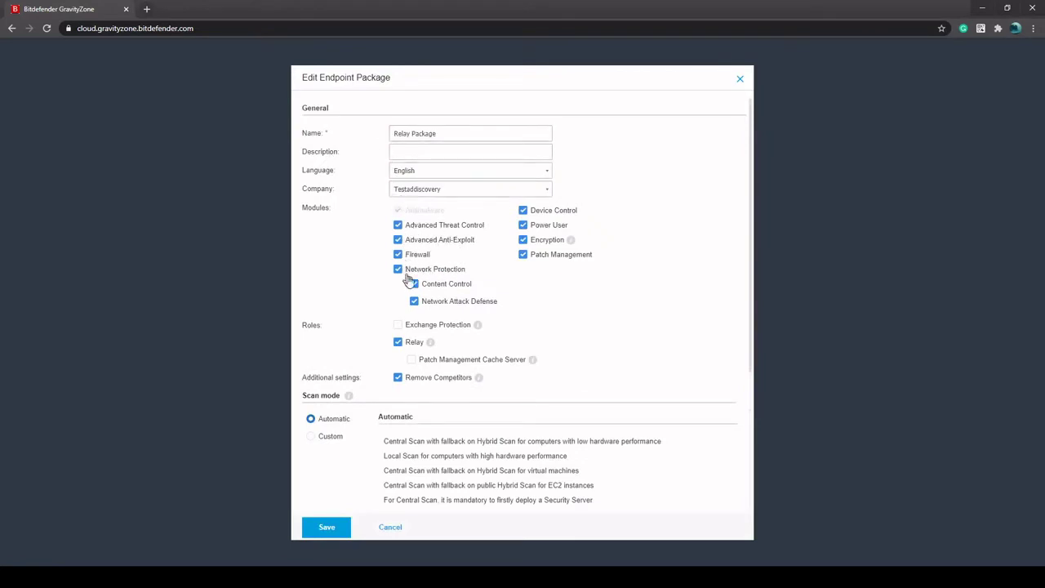
left_click(523, 254)
left_click(522, 240)
left_click(523, 225)
Toggle the Relay role off and back on so it stays enabled
left_click(398, 343)
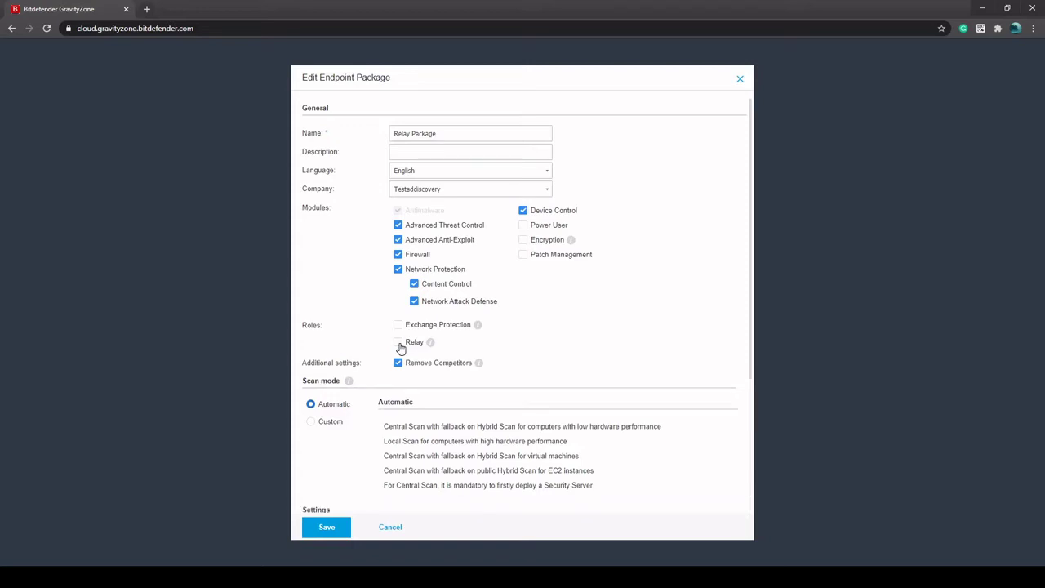
left_click(398, 343)
mouse_move(430, 344)
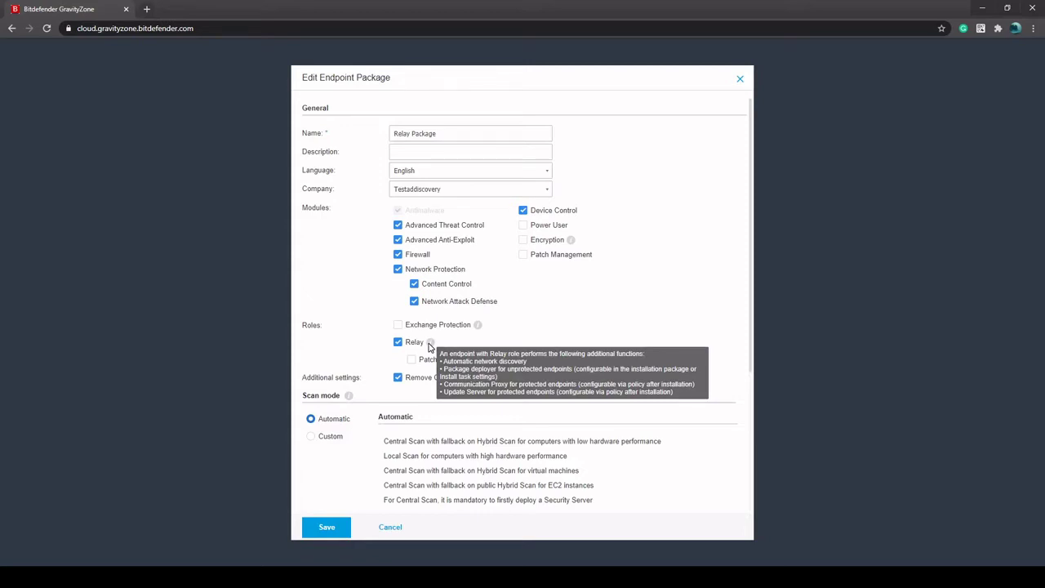
Turn Scan before installation off and back on, then close the Relay Package settings
scroll(580, 329, "down", 3)
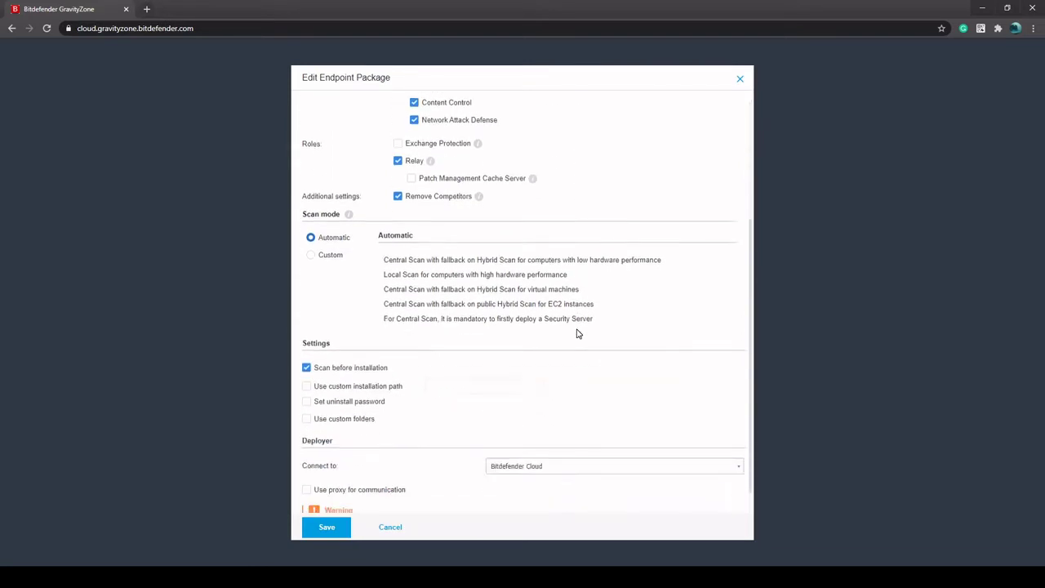
scroll(577, 333, "down", 1)
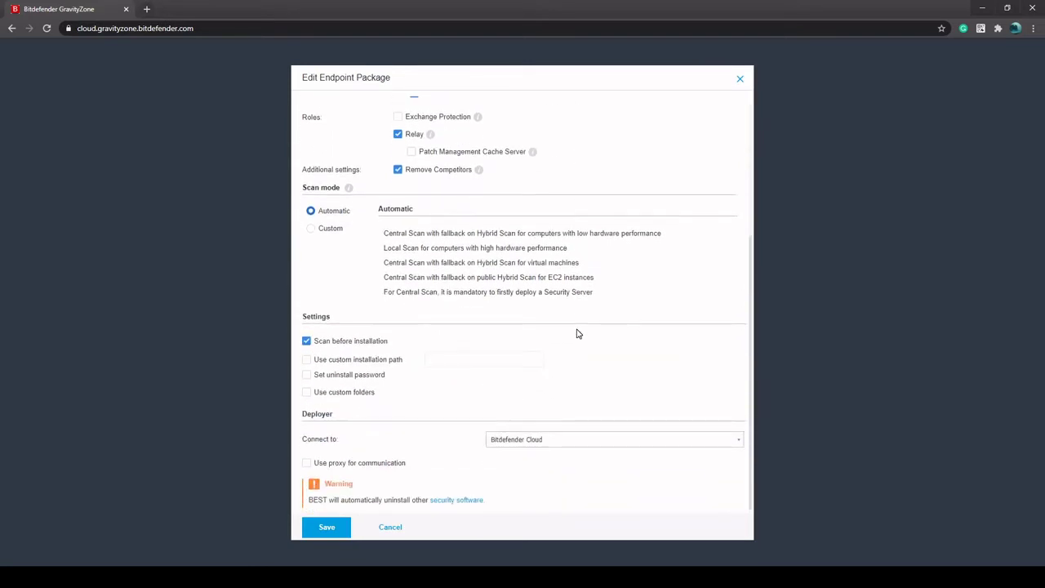
left_click(307, 343)
left_click(307, 342)
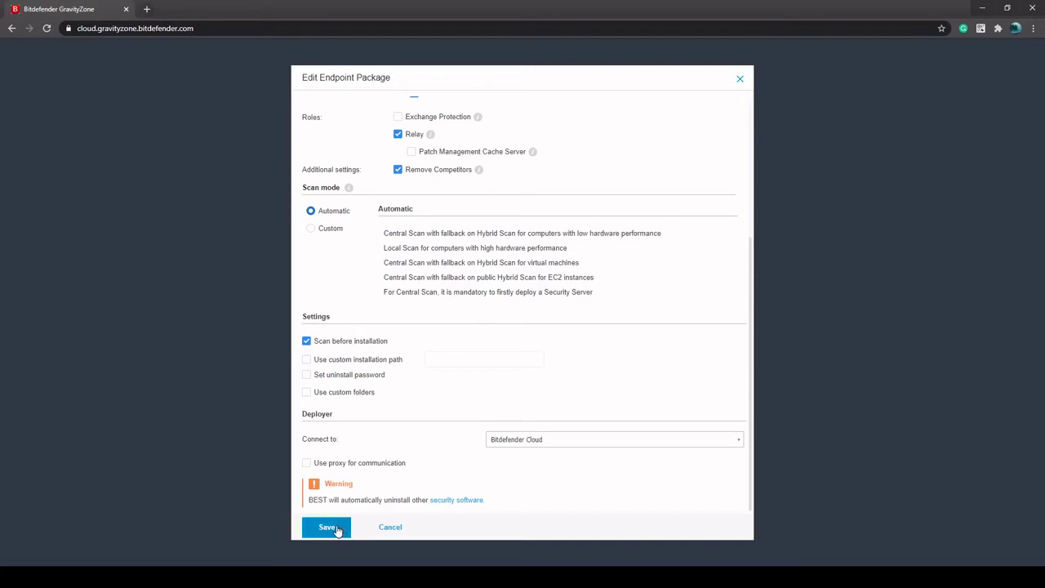
left_click(365, 531)
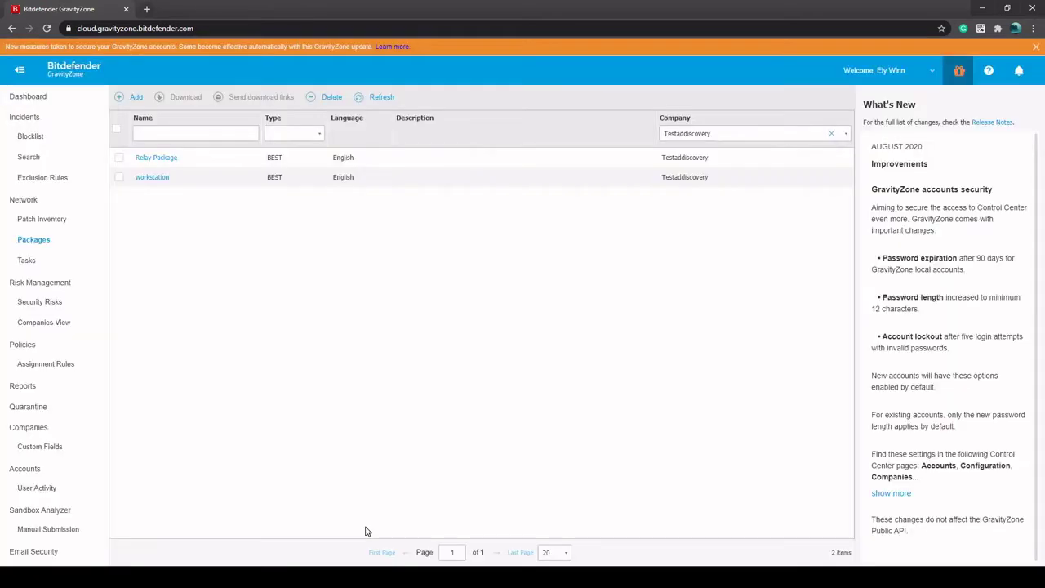
left_click(118, 158)
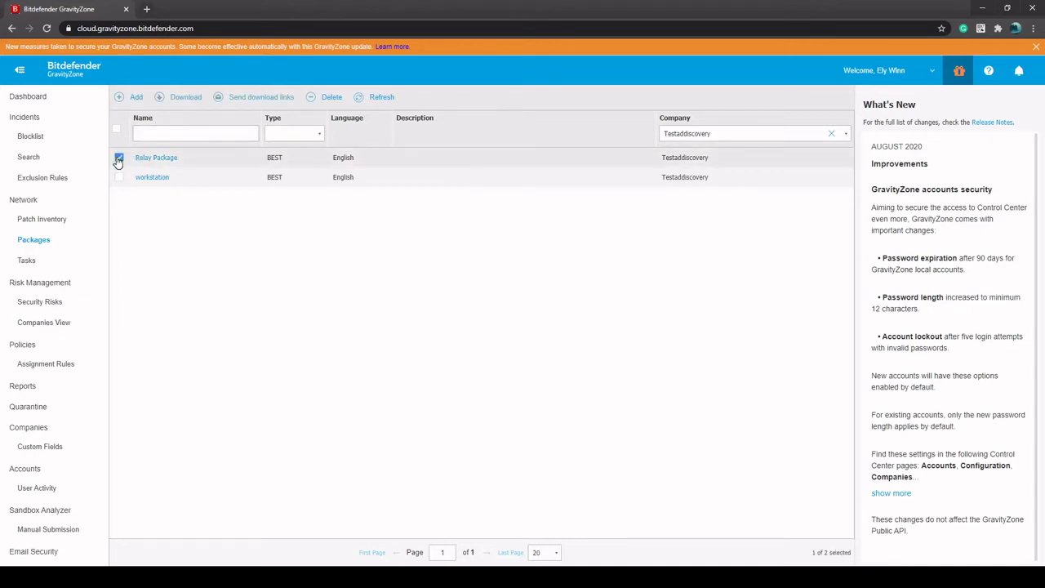
left_click(187, 98)
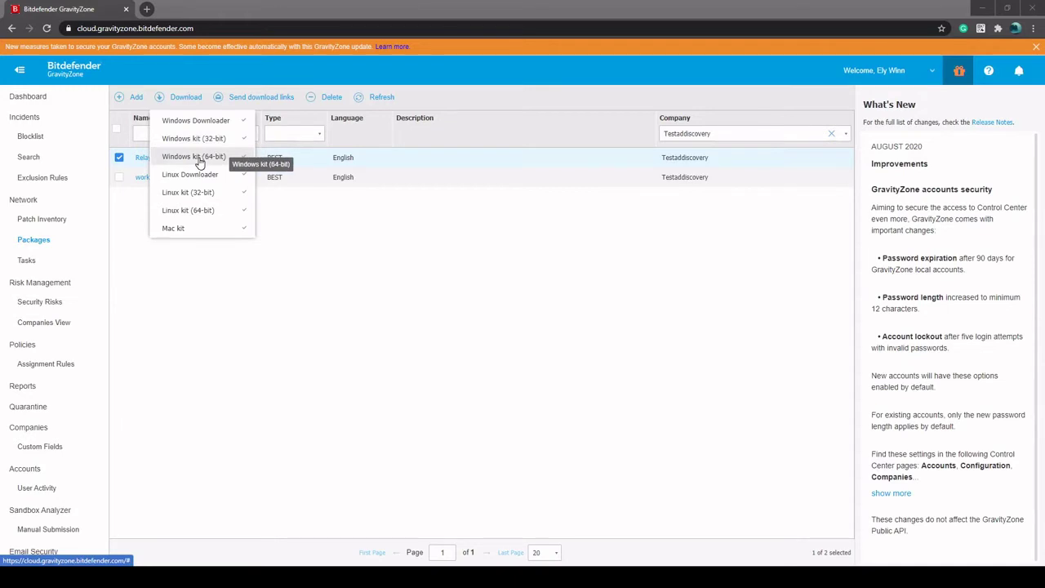
left_click(240, 174)
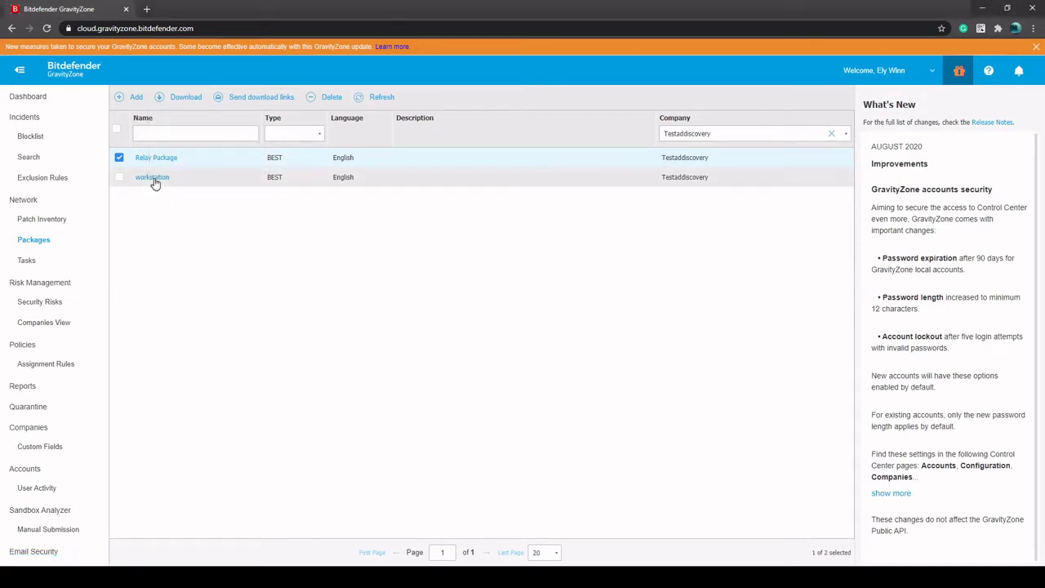
left_click(119, 158)
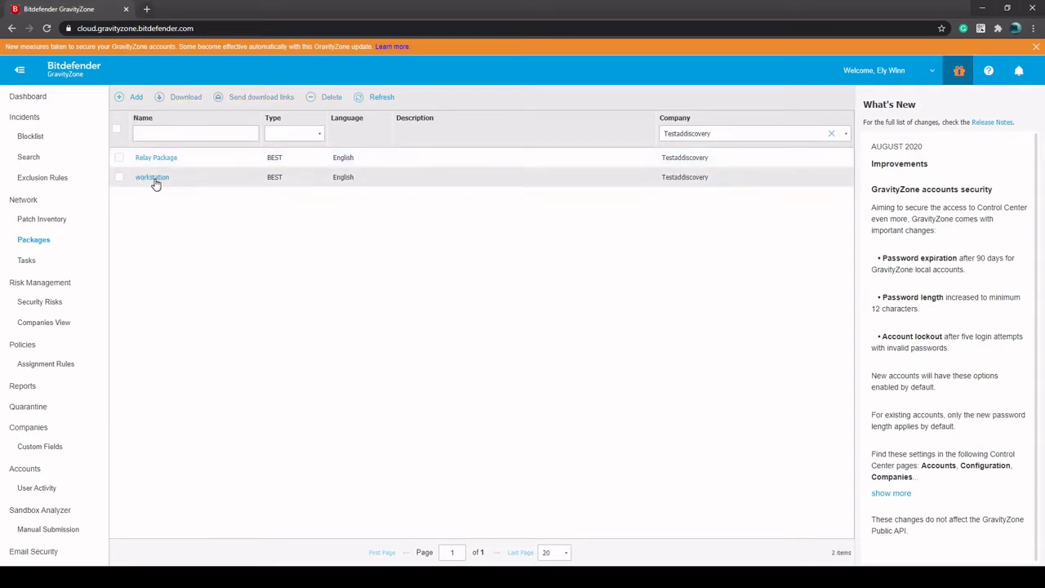
left_click(154, 178)
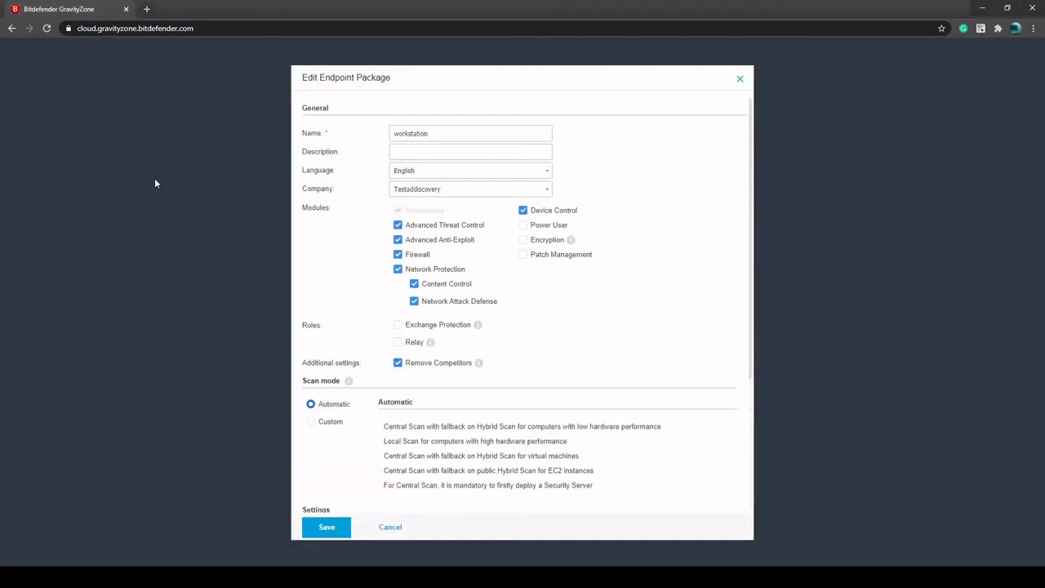
scroll(320, 296, "down", 1)
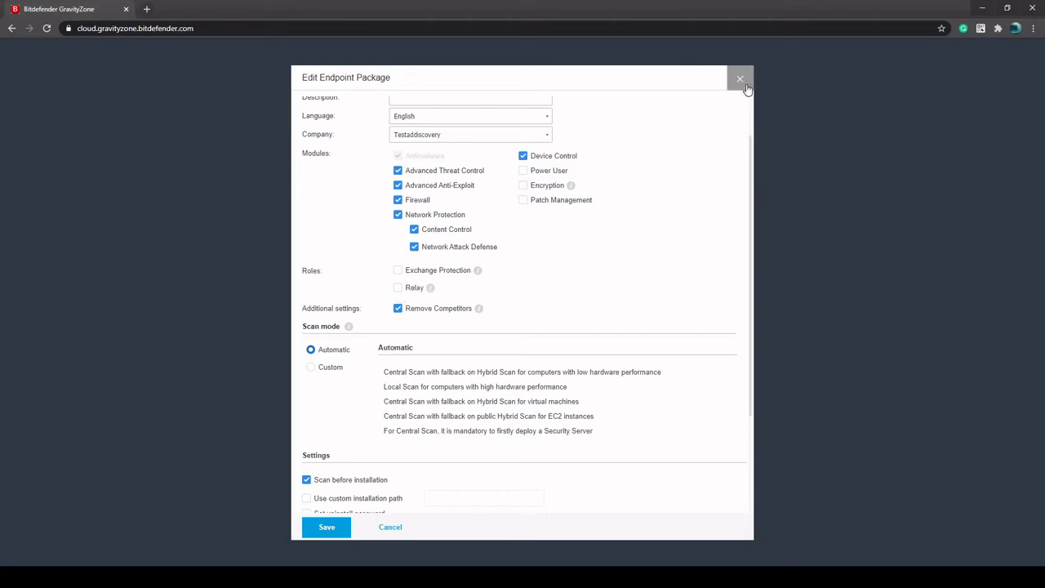
left_click(740, 78)
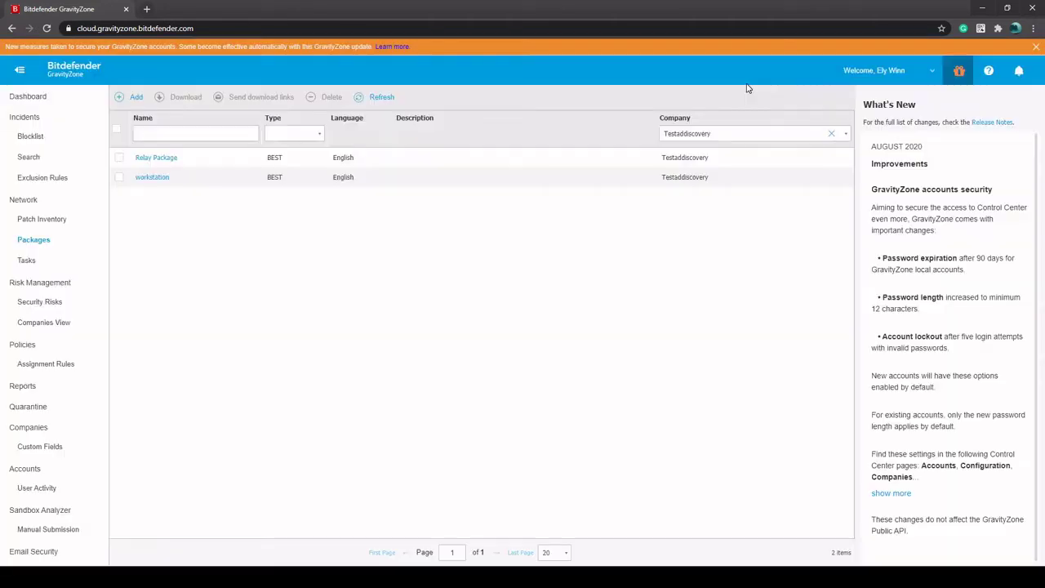
Open the Network page and check DESKTOP-P5IBD2G's status as Endpoint Security Relay
left_click(22, 200)
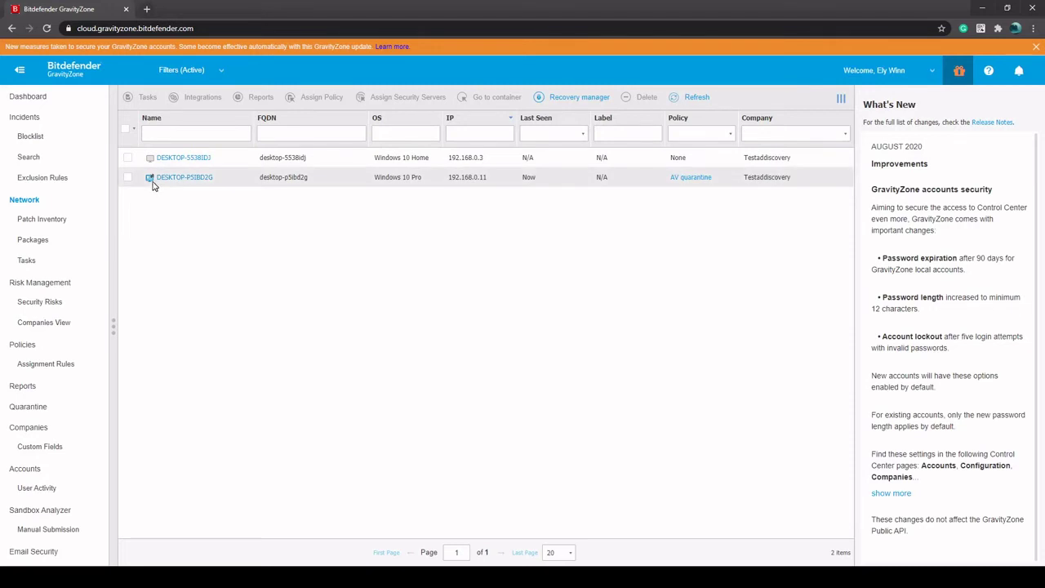
mouse_move(151, 182)
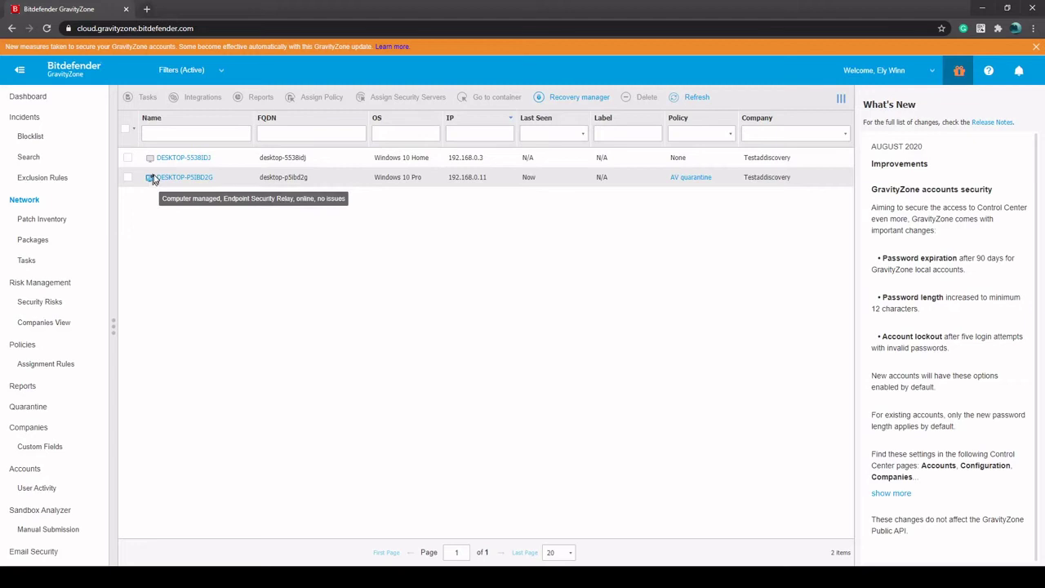
right_click(170, 179)
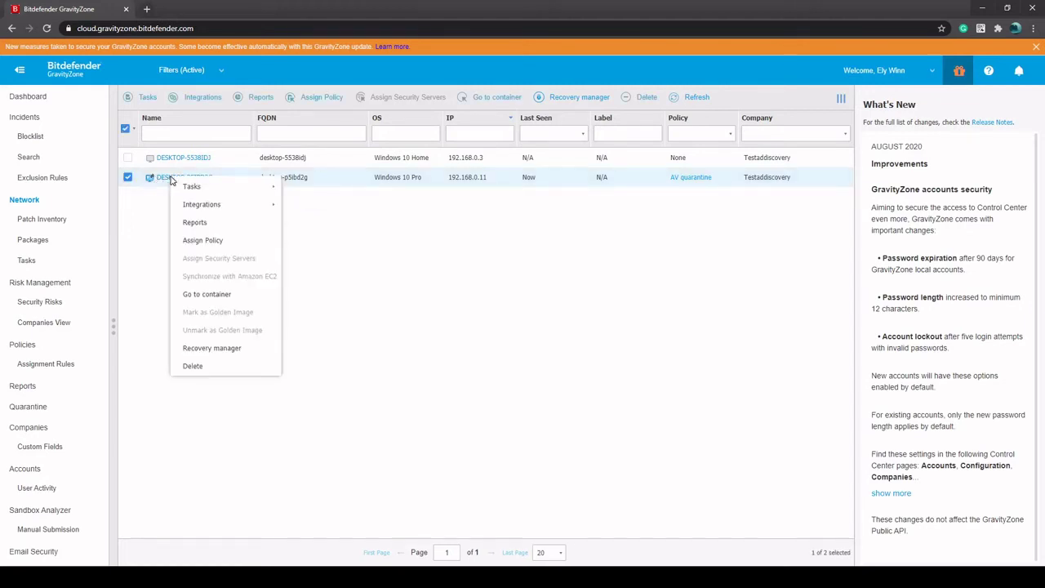
left_click(146, 232)
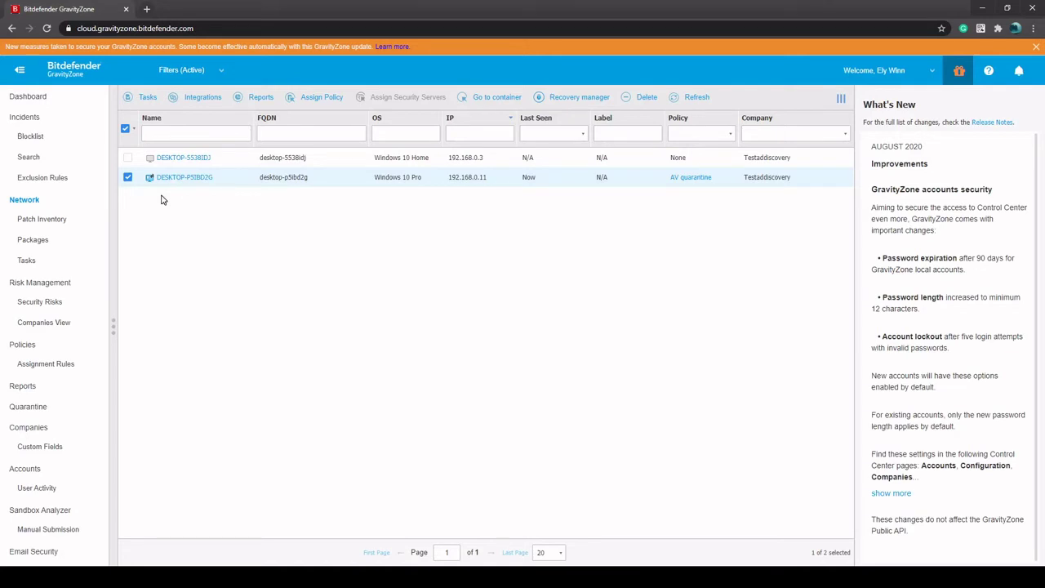
right_click(162, 182)
mouse_move(209, 193)
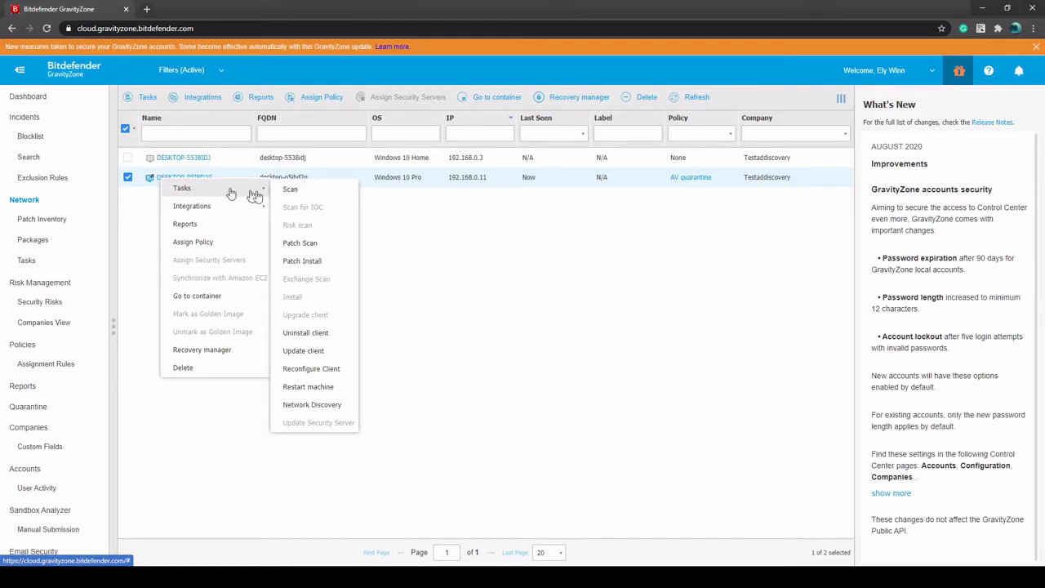
left_click(314, 372)
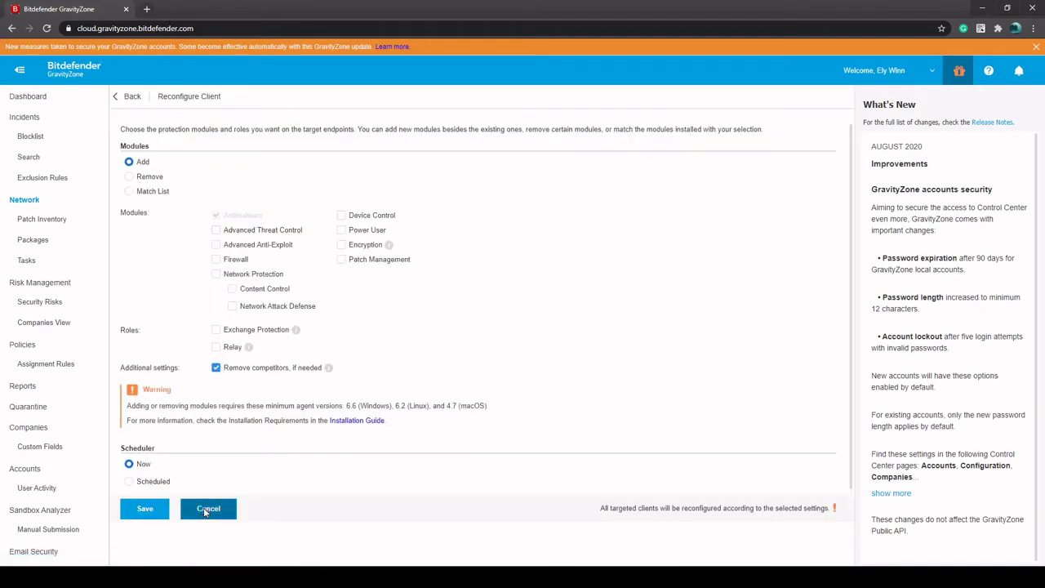
left_click(206, 509)
right_click(173, 177)
mouse_move(246, 188)
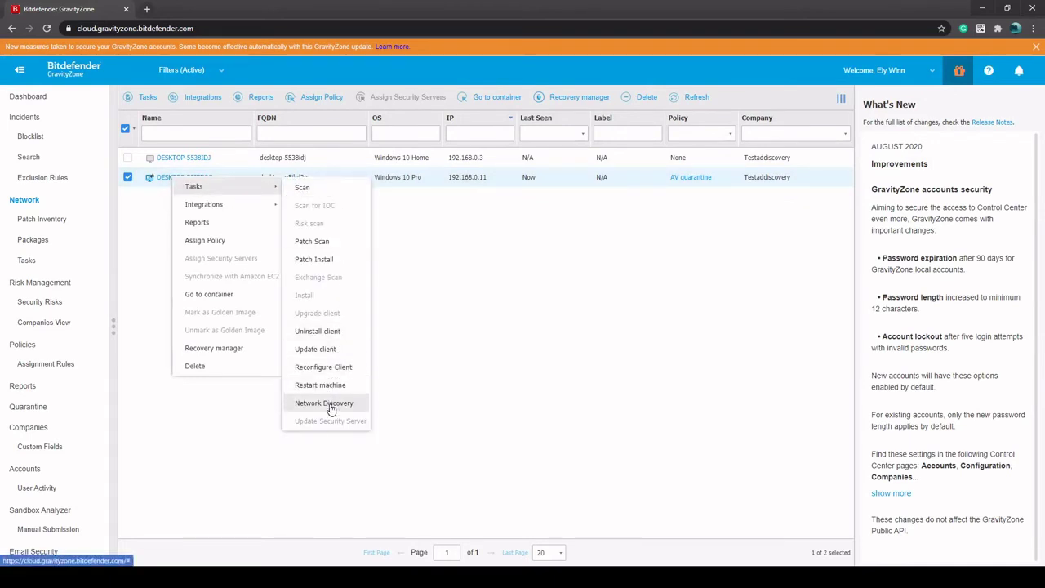
left_click(462, 275)
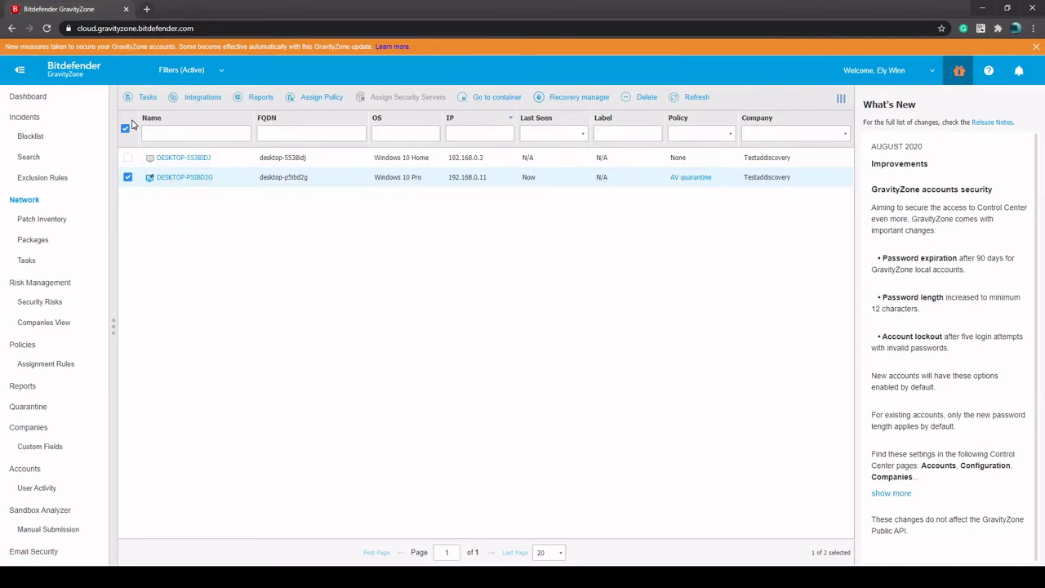
Choose Tasks > Install from DESKTOP-5538IDJ's context menu in the Network list
left_click(128, 178)
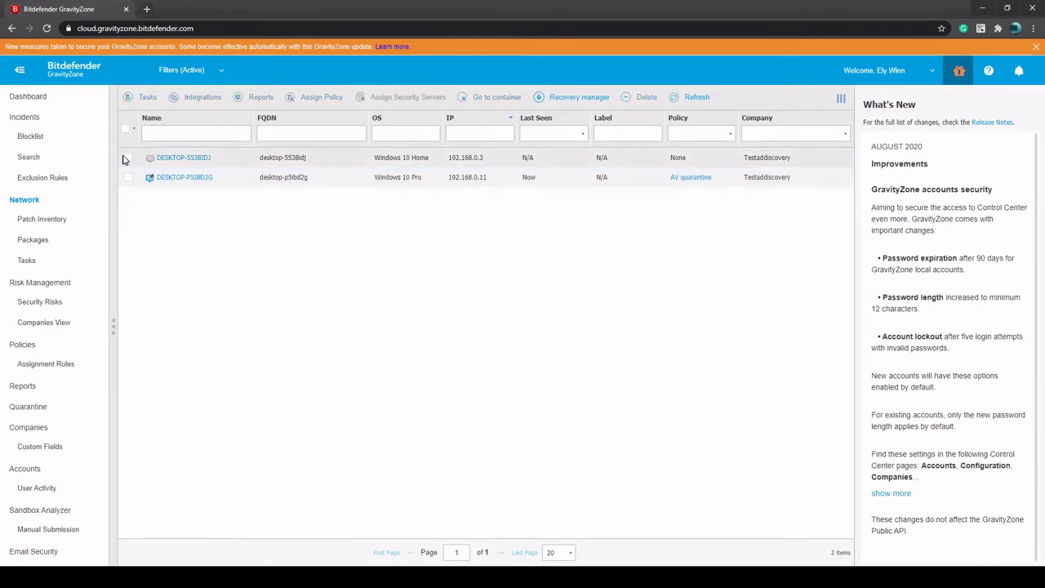
left_click(127, 158)
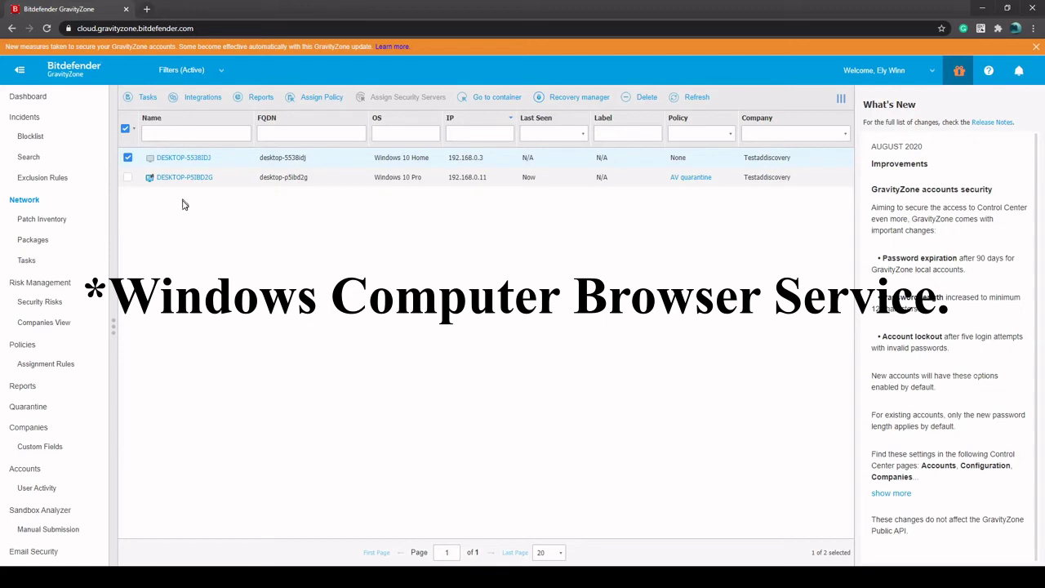
left_click(127, 158)
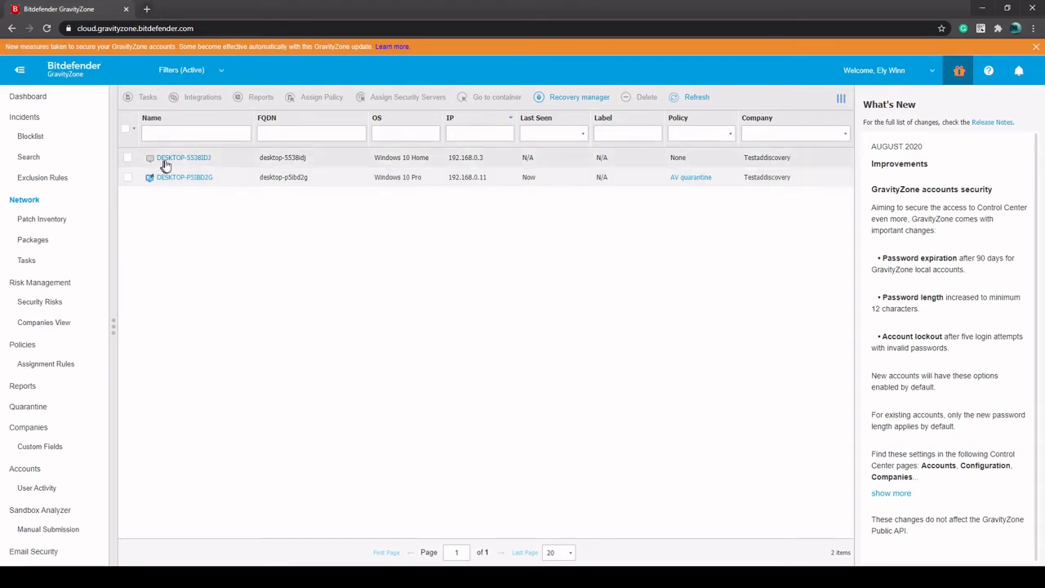
right_click(168, 163)
mouse_move(174, 169)
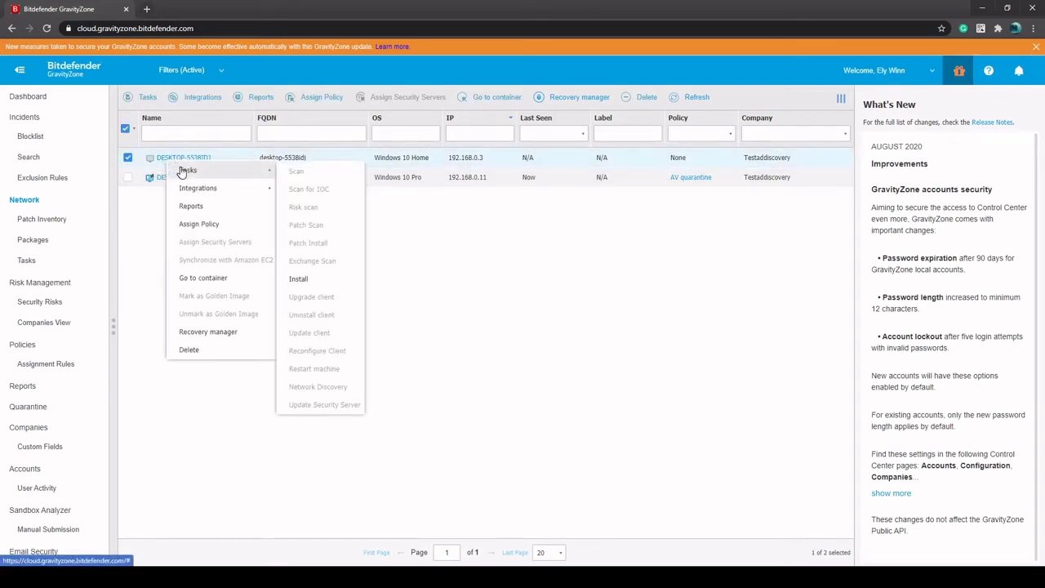
left_click(308, 284)
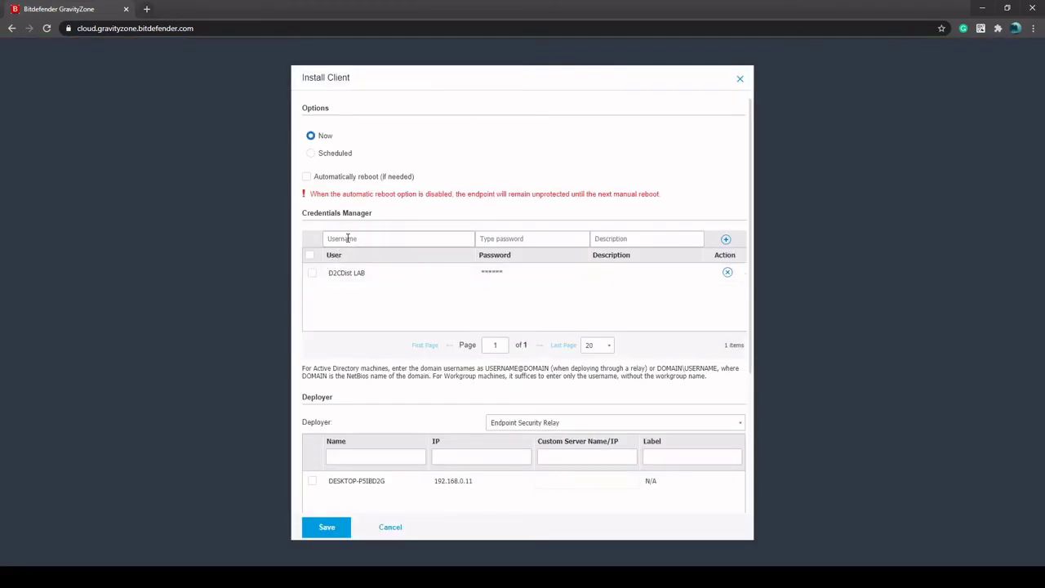
Select the saved D2CDist LAB credentials for the installation
left_click(347, 238)
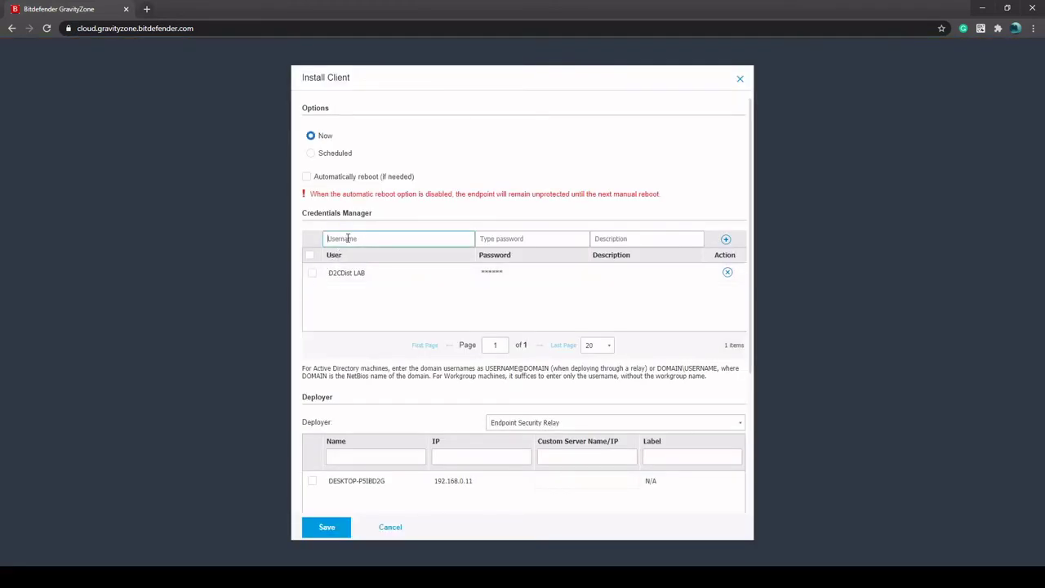
left_click(541, 239)
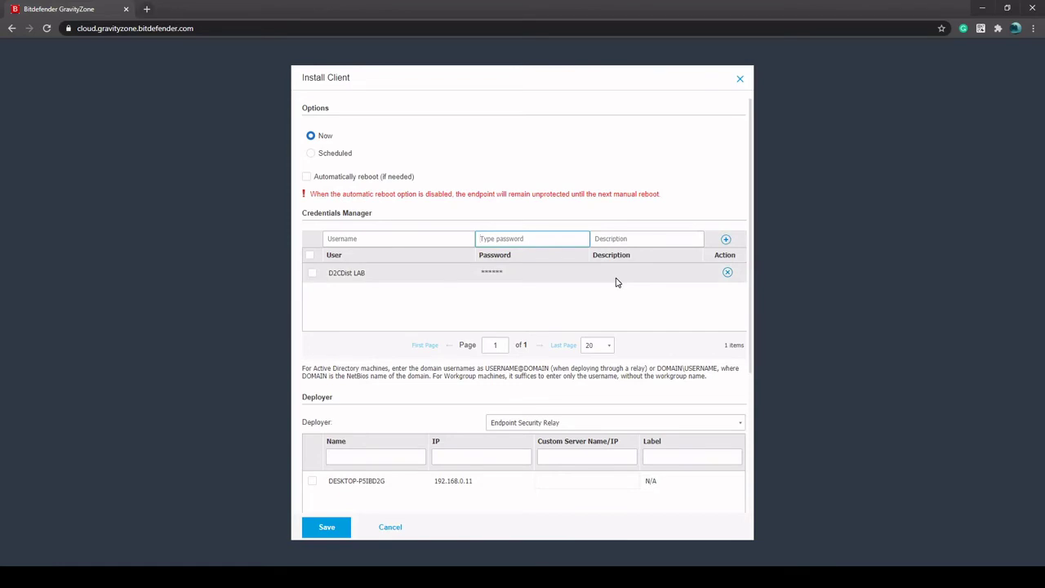
left_click(312, 275)
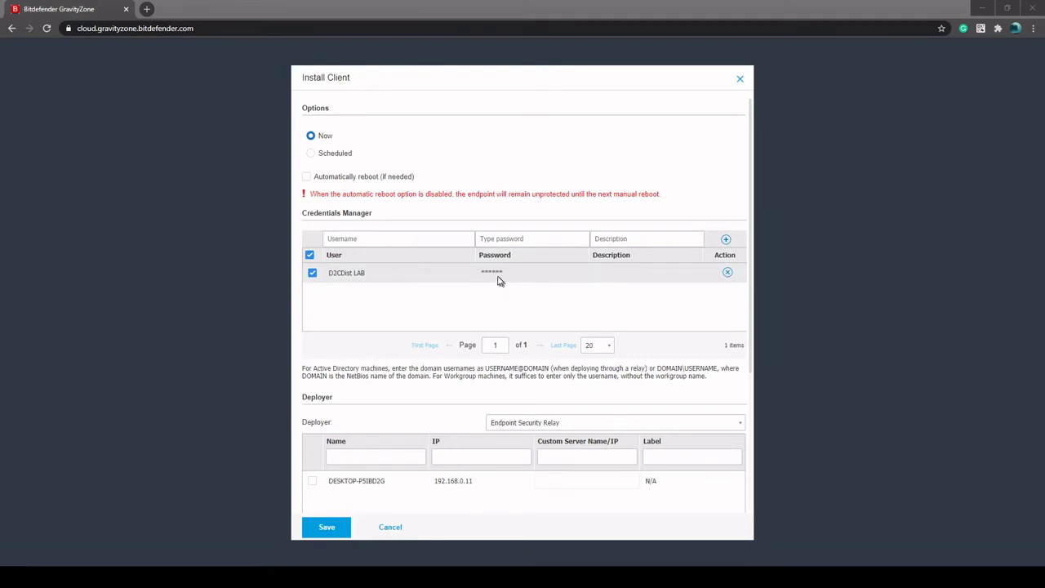
triple_click(488, 367)
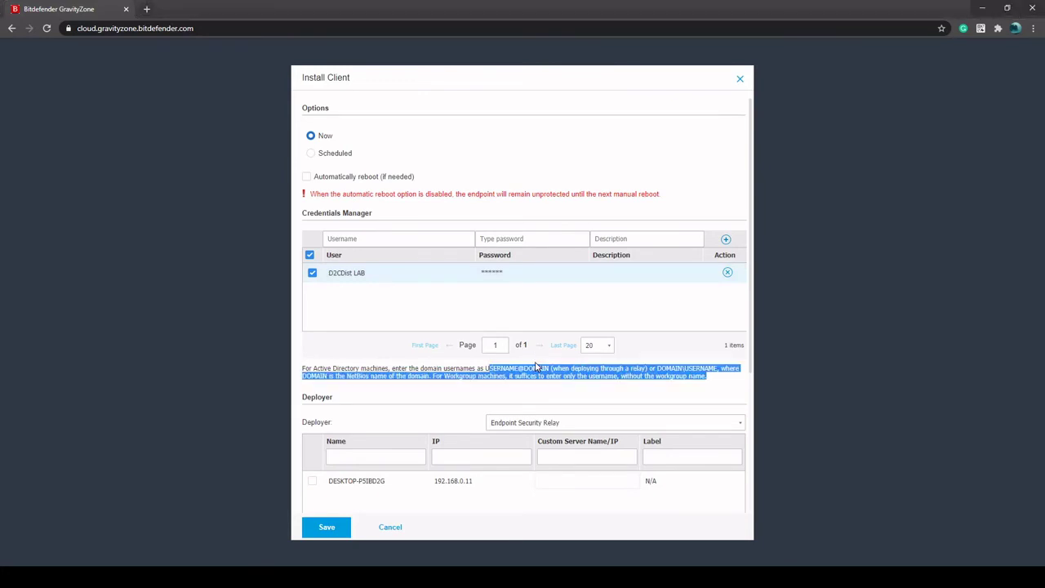
left_click(545, 368)
left_click_drag(651, 368, 714, 367)
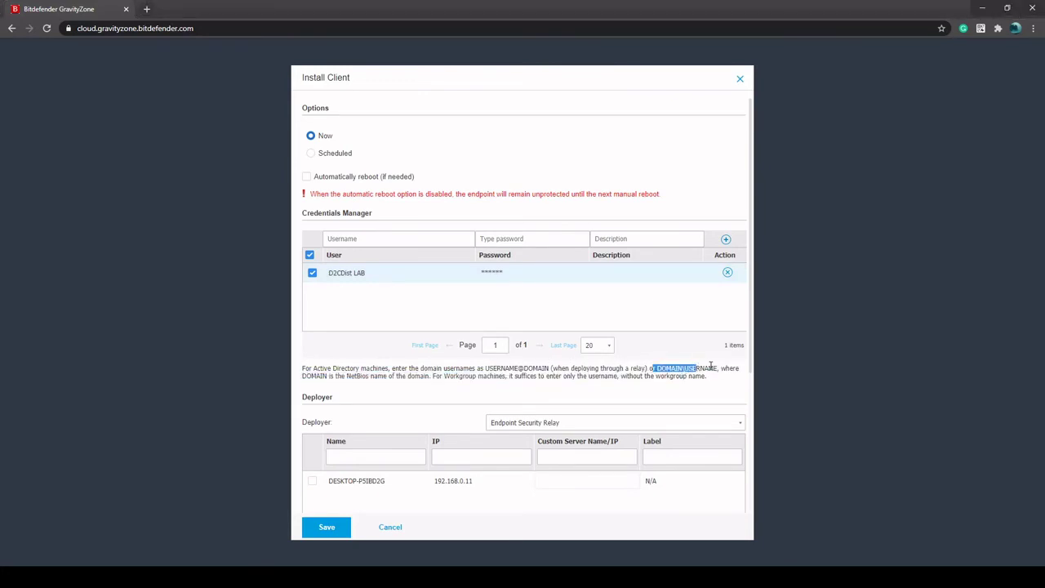
left_click(714, 367)
scroll(542, 396, "down", 2)
scroll(542, 396, "down", 2)
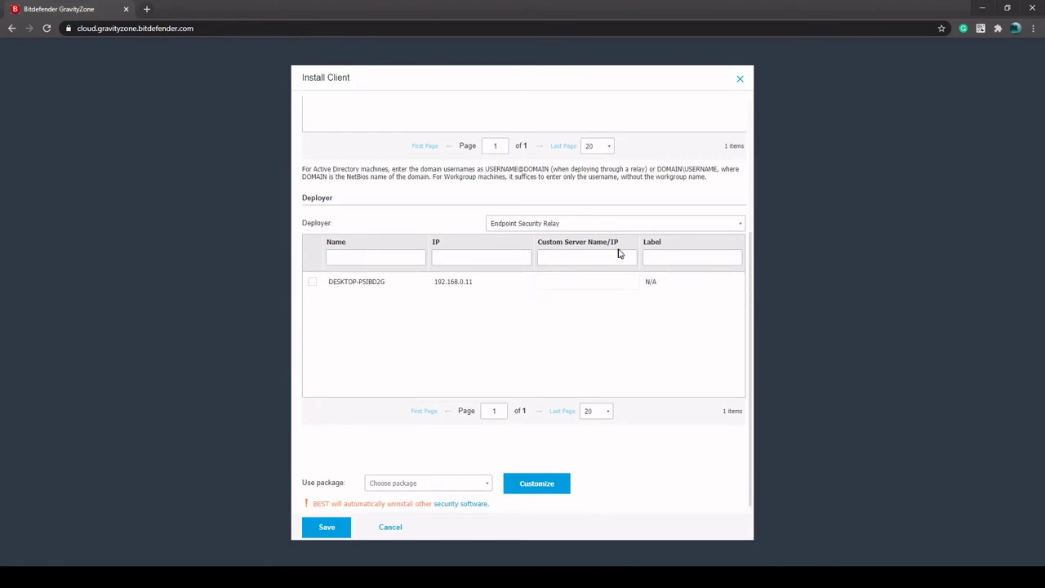
Deploy via relay DESKTOP-P5IBD2G using the 'workstation' package and save the task
left_click(312, 283)
scroll(342, 335, "up", 2)
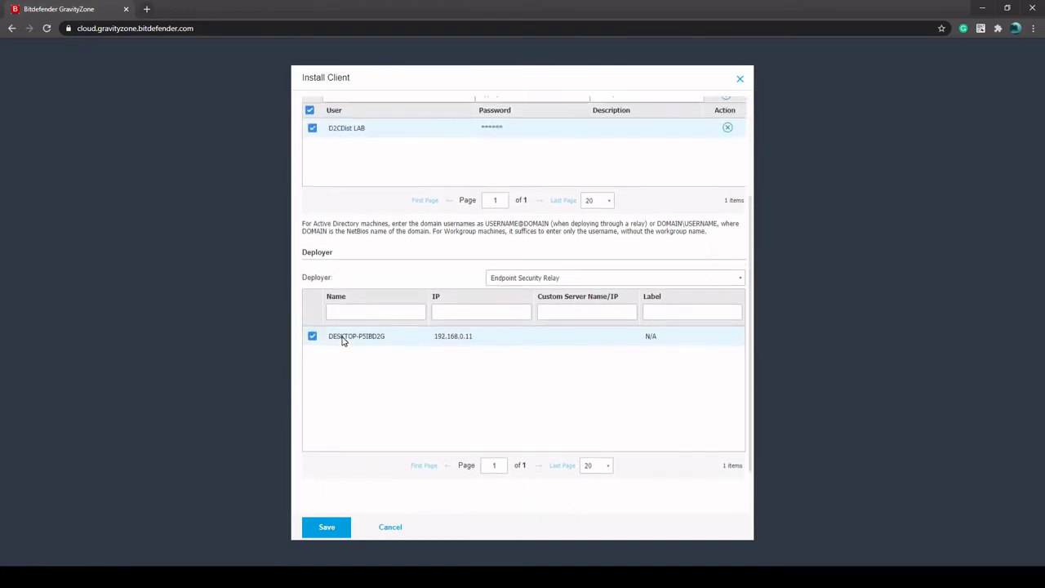
scroll(343, 337, "down", 1)
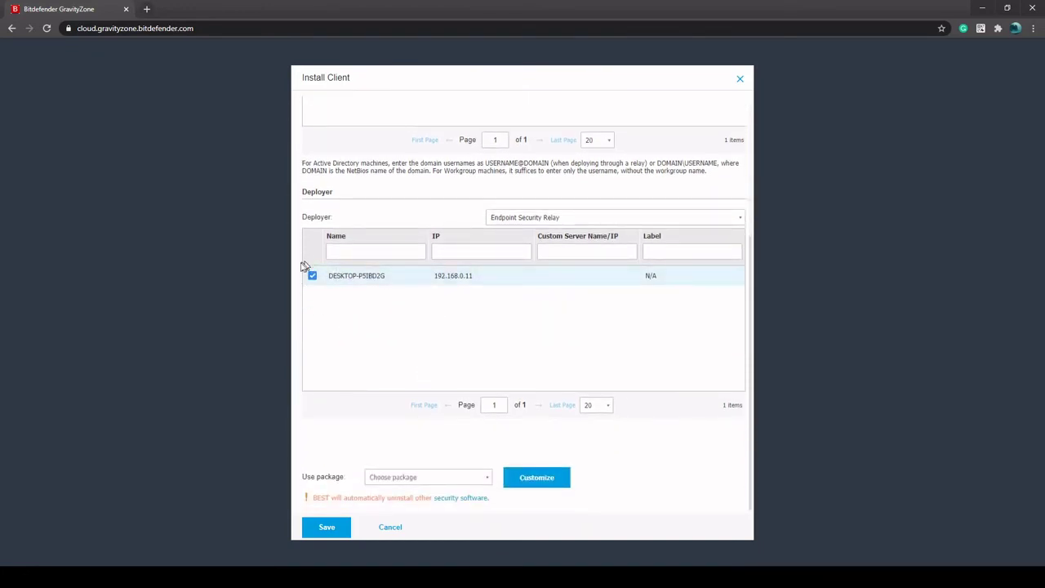
left_click(488, 480)
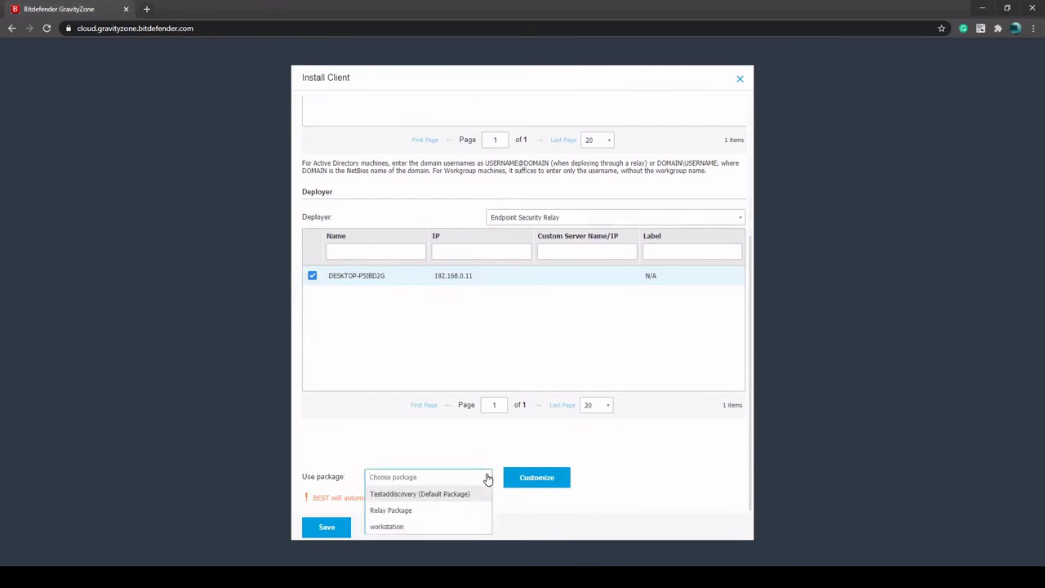
left_click(397, 530)
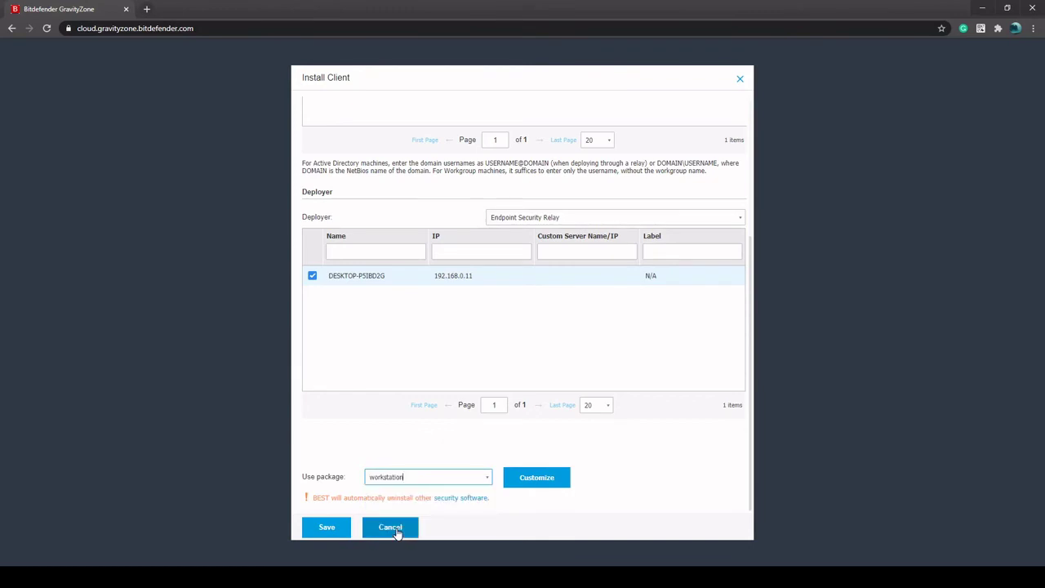
left_click(327, 527)
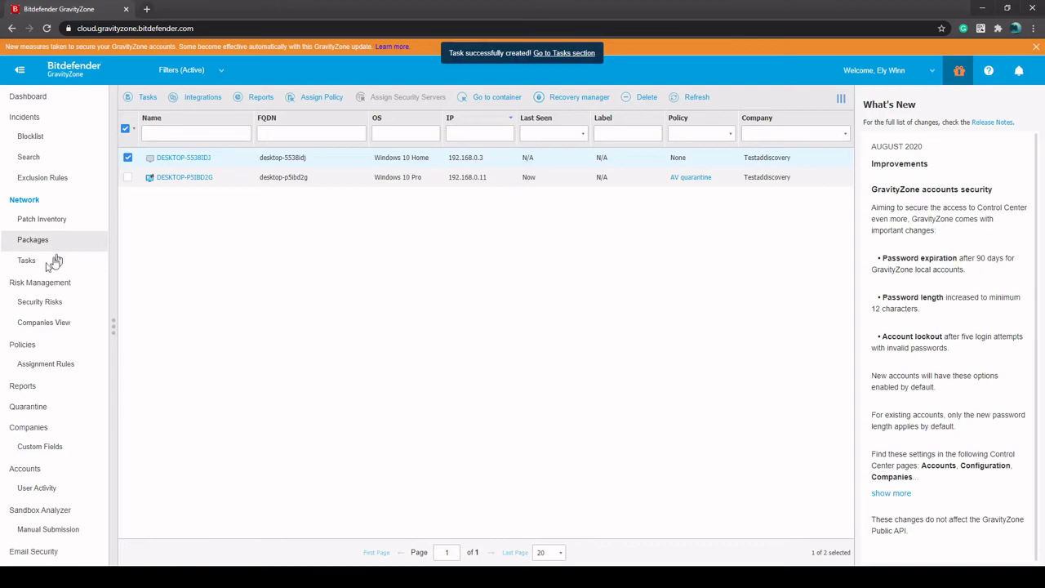
left_click(576, 54)
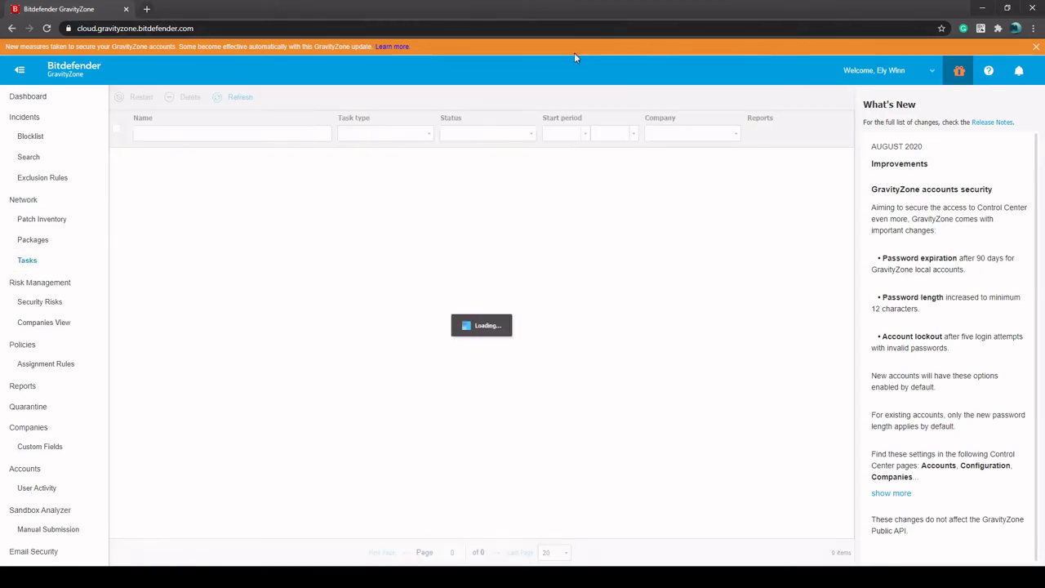
left_click(472, 160)
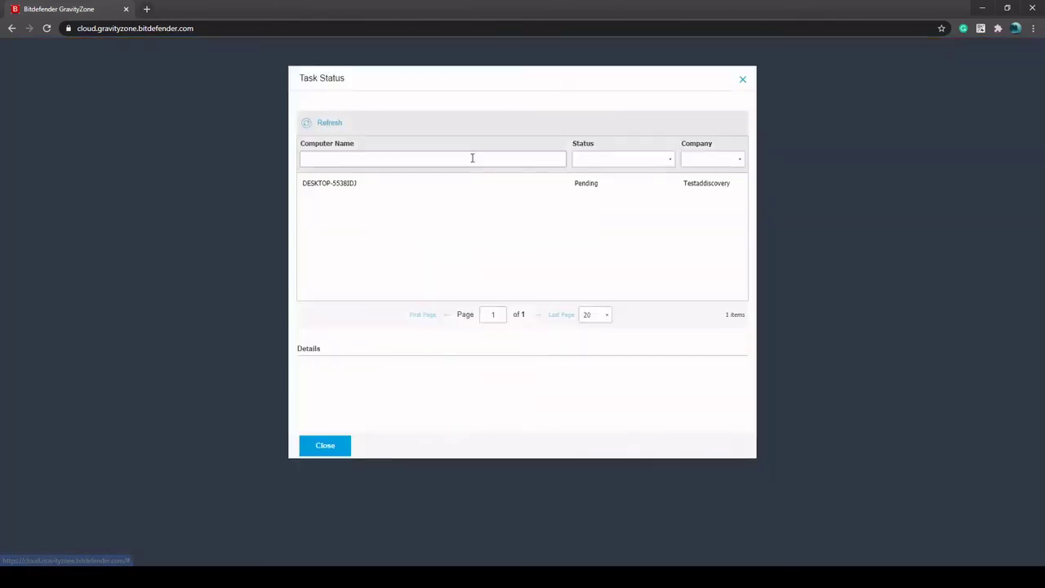
double_click(602, 185)
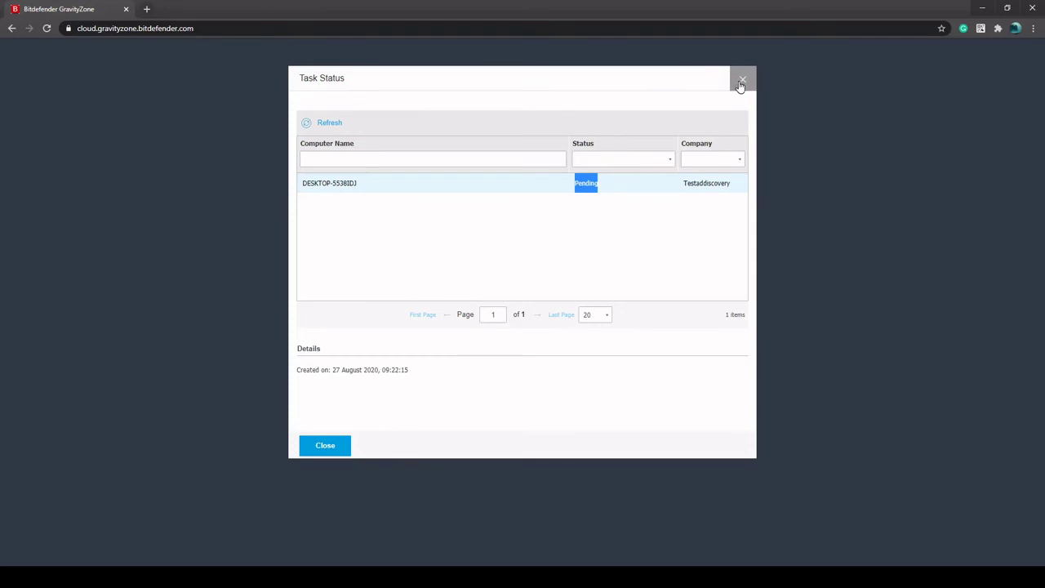
left_click(744, 83)
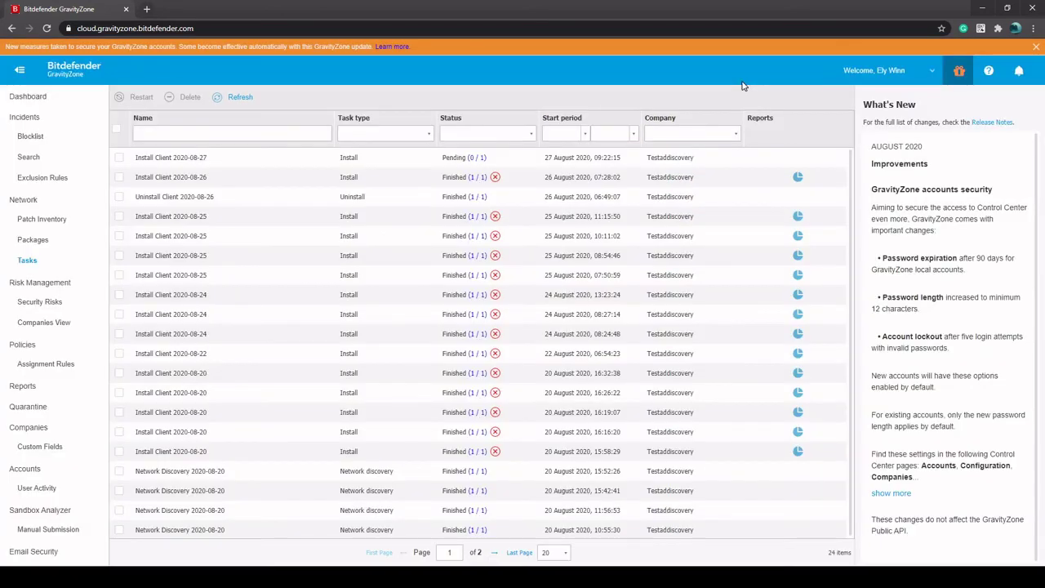
left_click(27, 208)
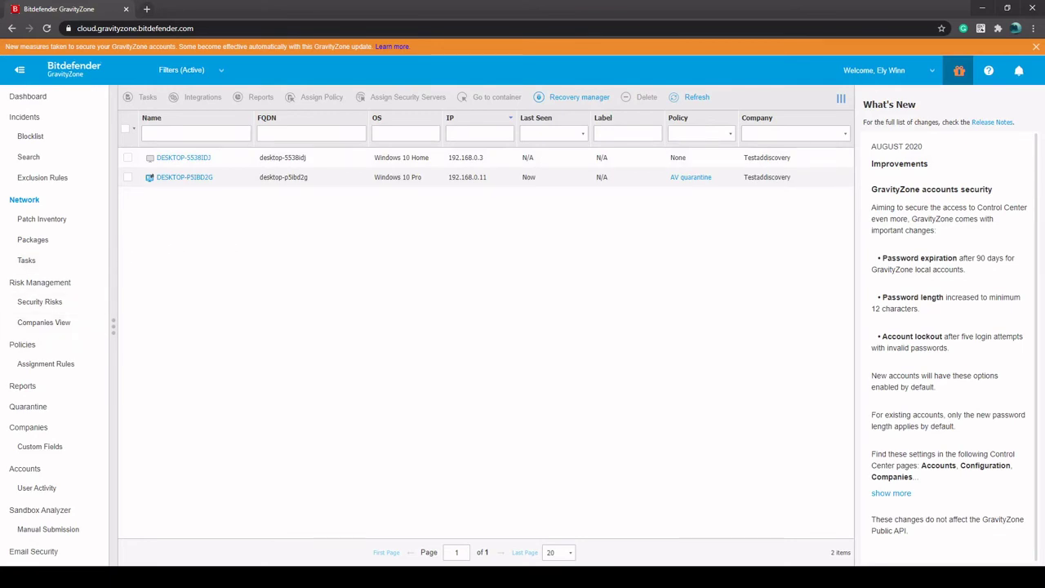
Assign the D2C Lab policy template to DESKTOP-5538IDJ and finish
left_click(127, 157)
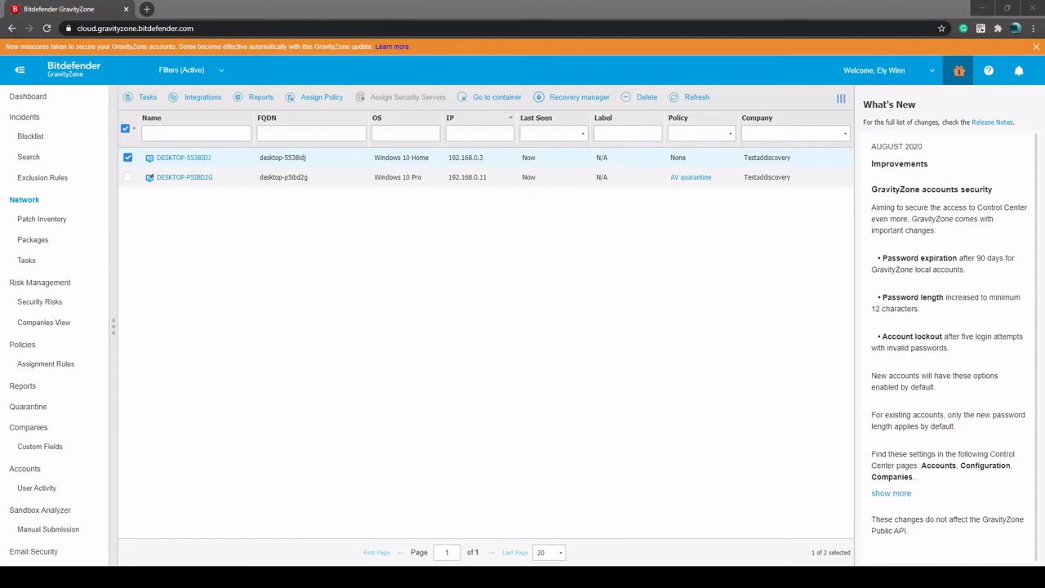
right_click(185, 164)
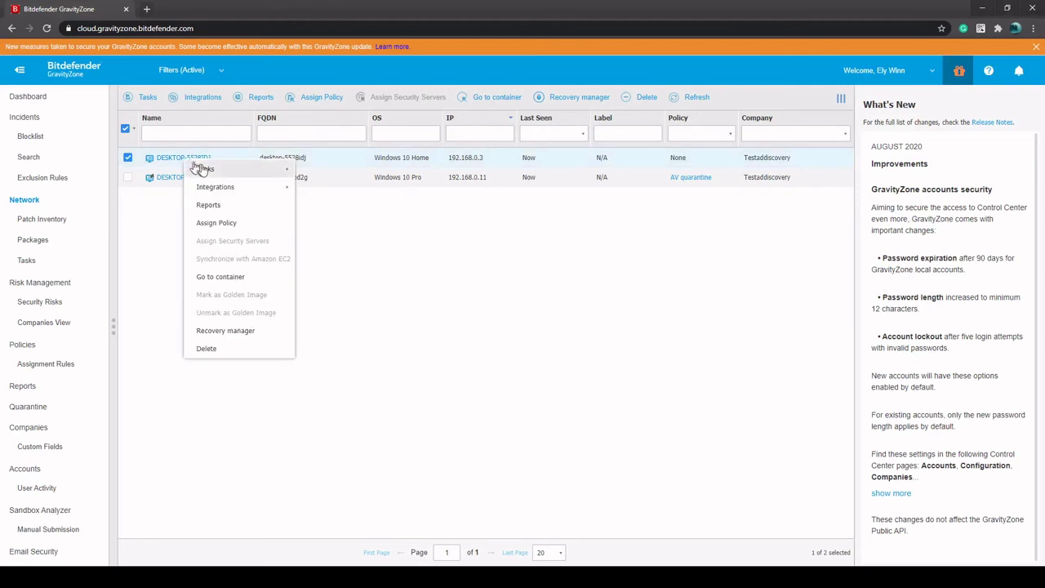
left_click(229, 226)
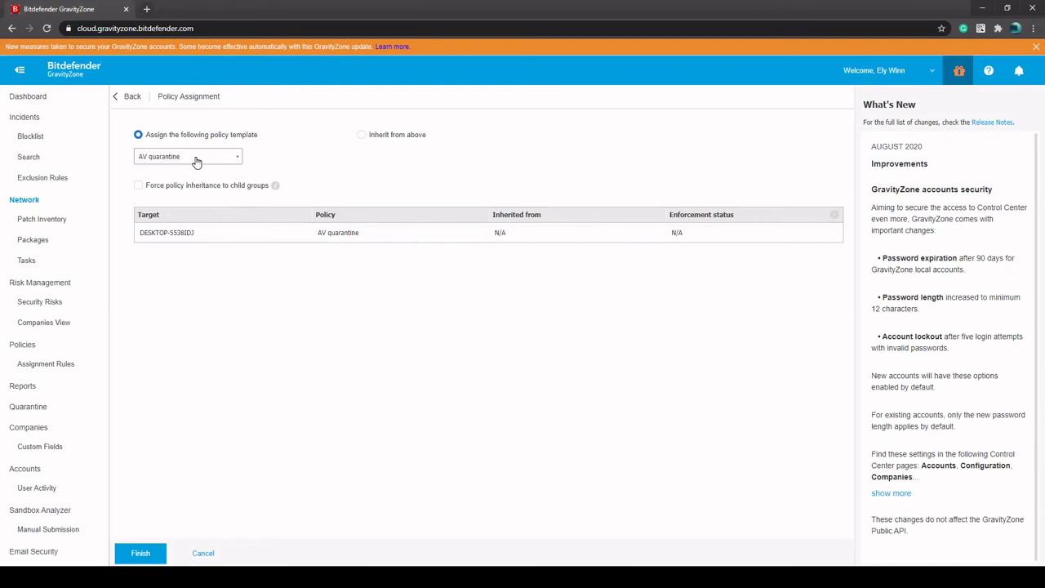
left_click(238, 161)
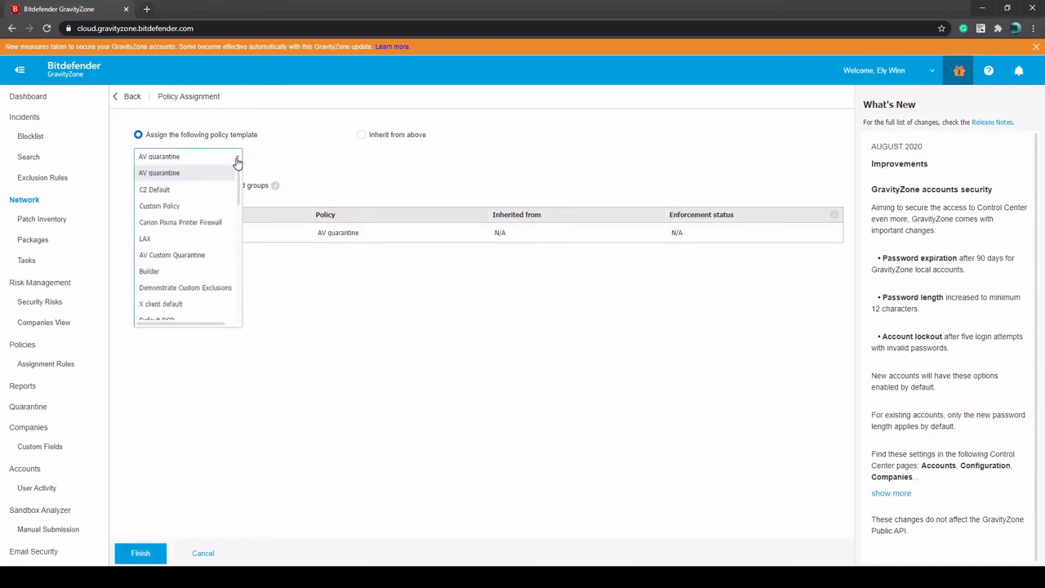
scroll(205, 221, "down", 10)
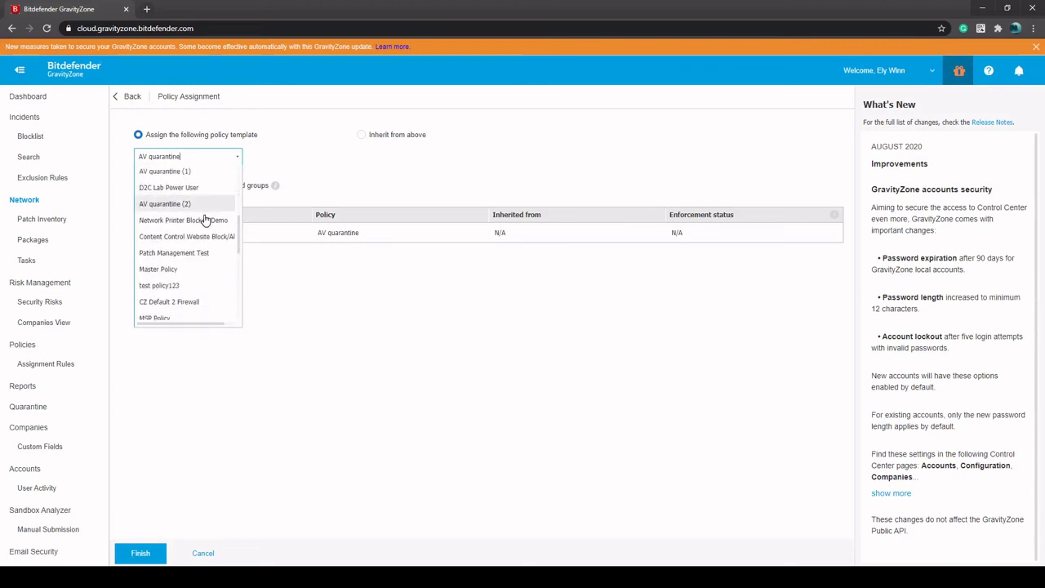
scroll(200, 214, "down", 3)
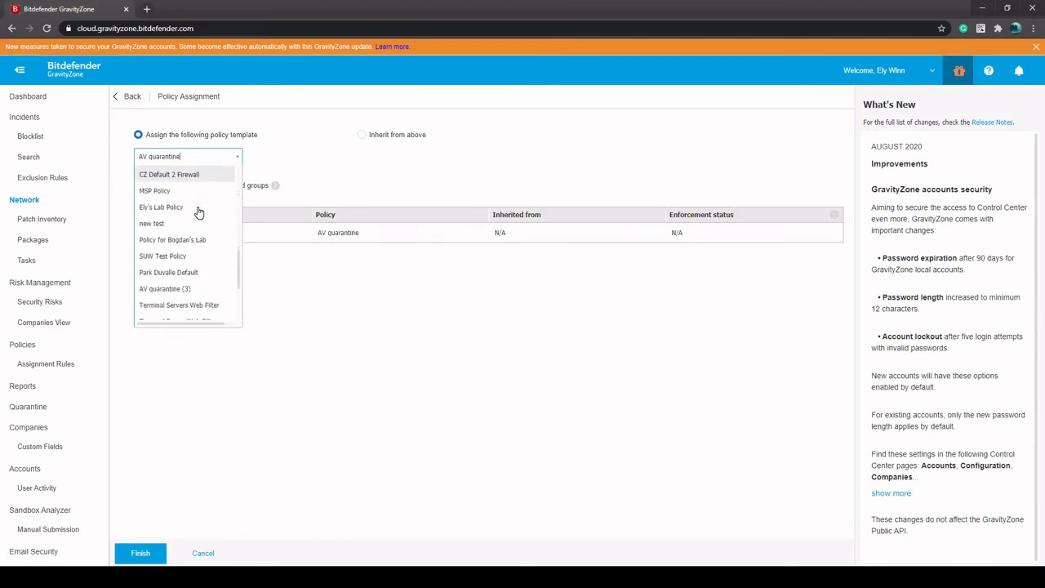
scroll(198, 212, "down", 3)
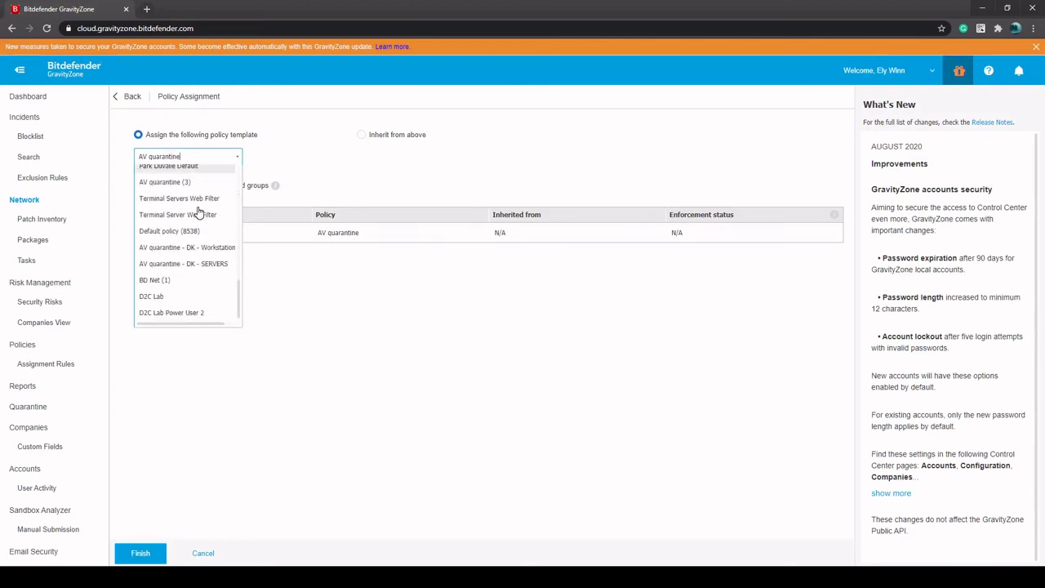
left_click(158, 301)
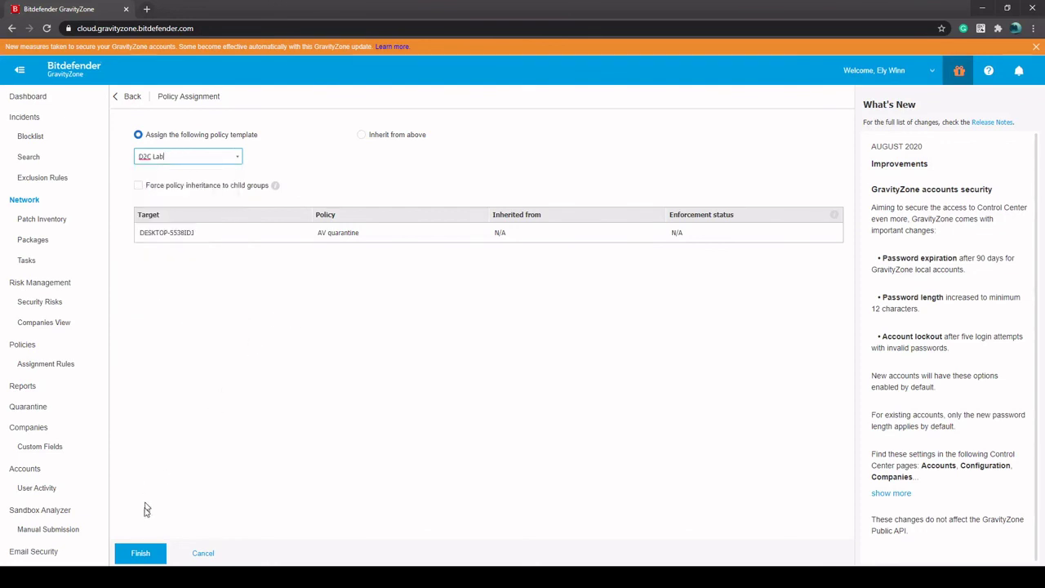
left_click(140, 555)
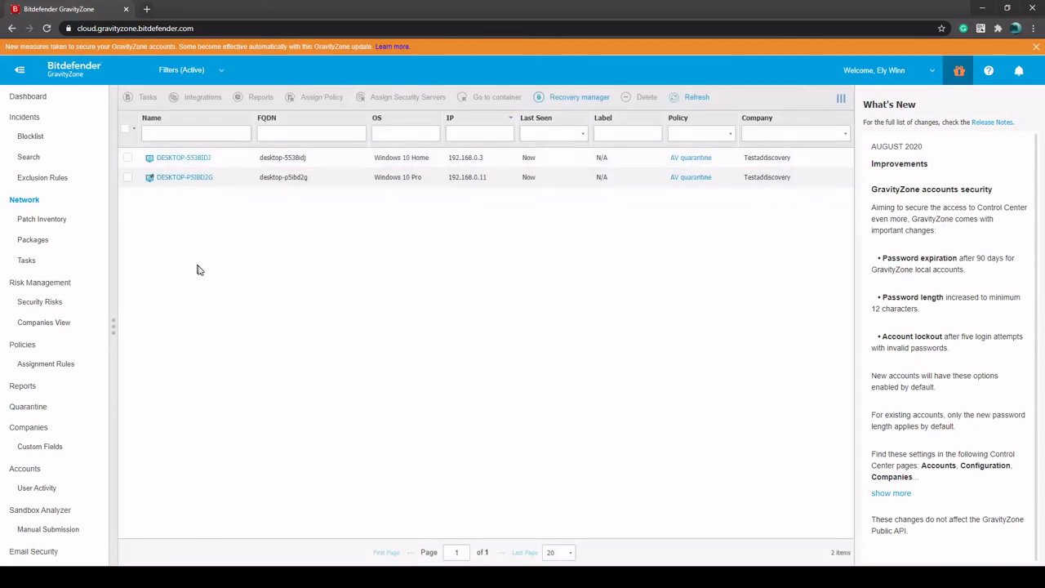
left_click(115, 326)
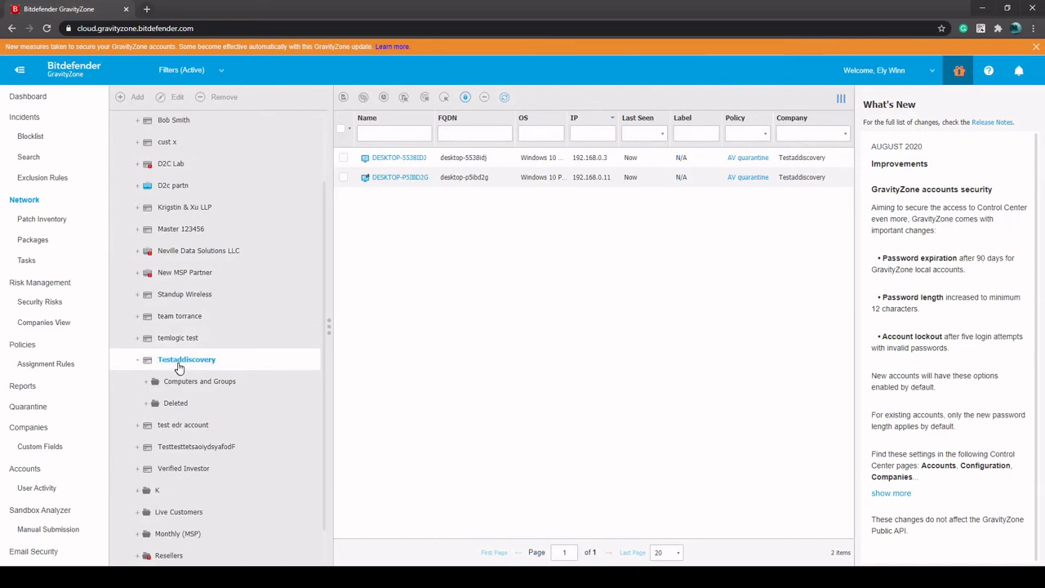
right_click(180, 368)
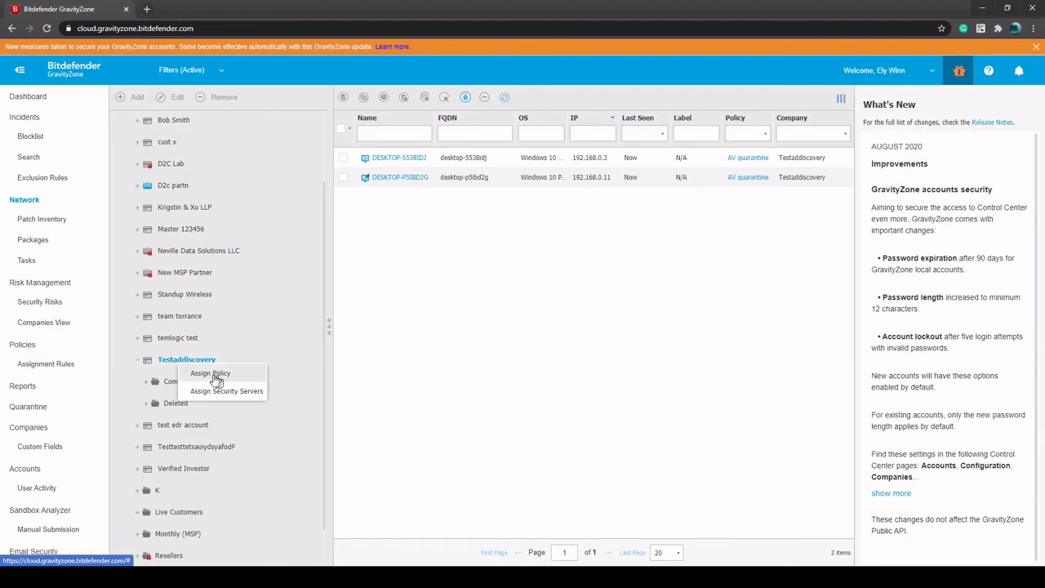
left_click(211, 374)
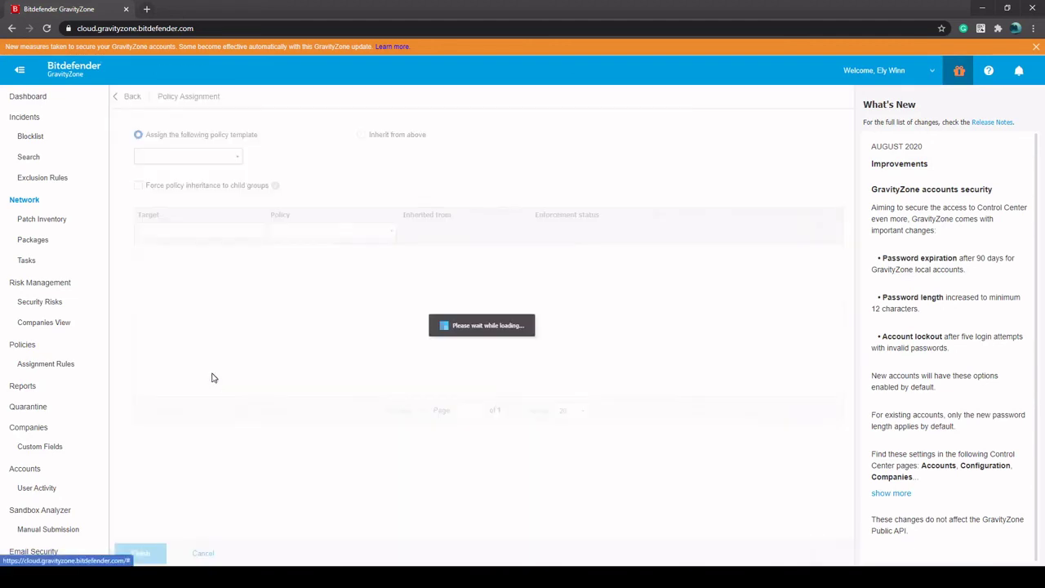
left_click(238, 156)
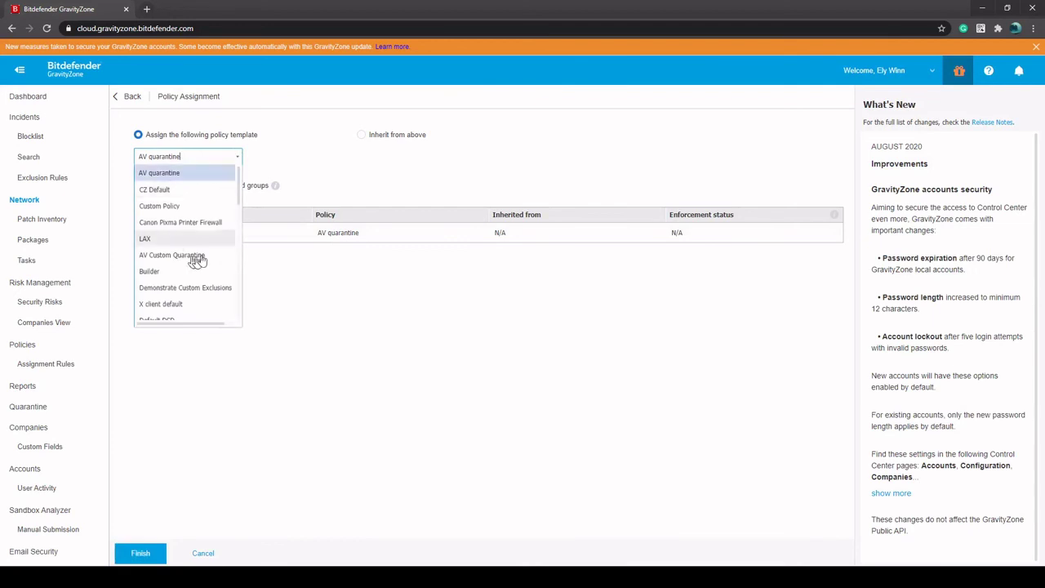
left_click(303, 179)
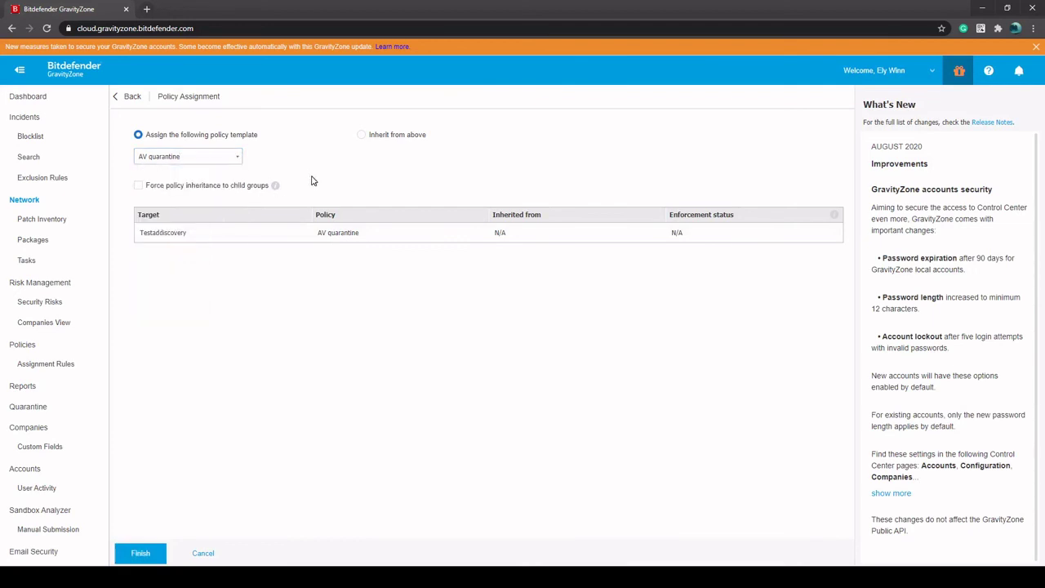
left_click(132, 100)
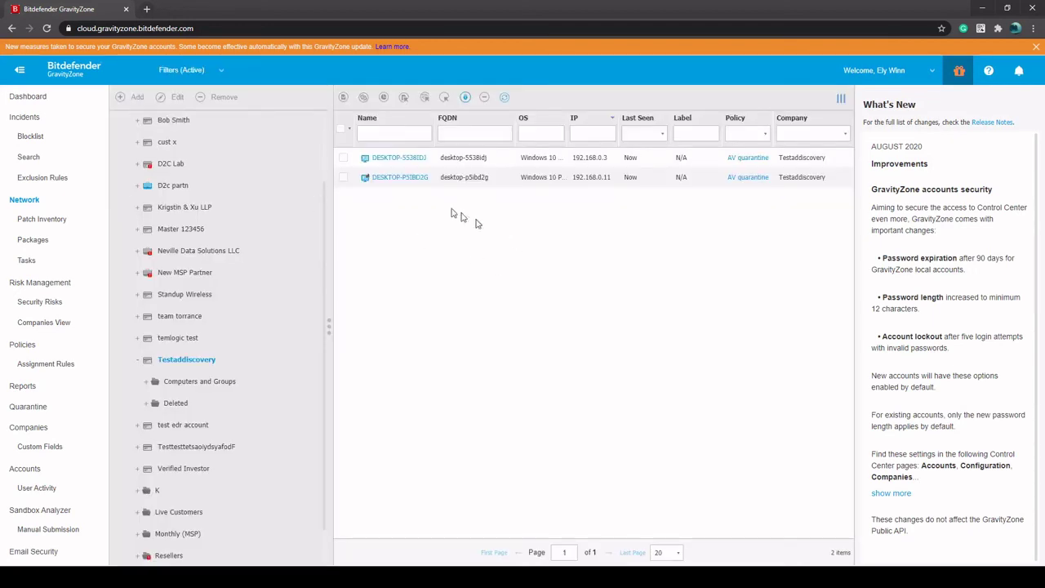
left_click(328, 326)
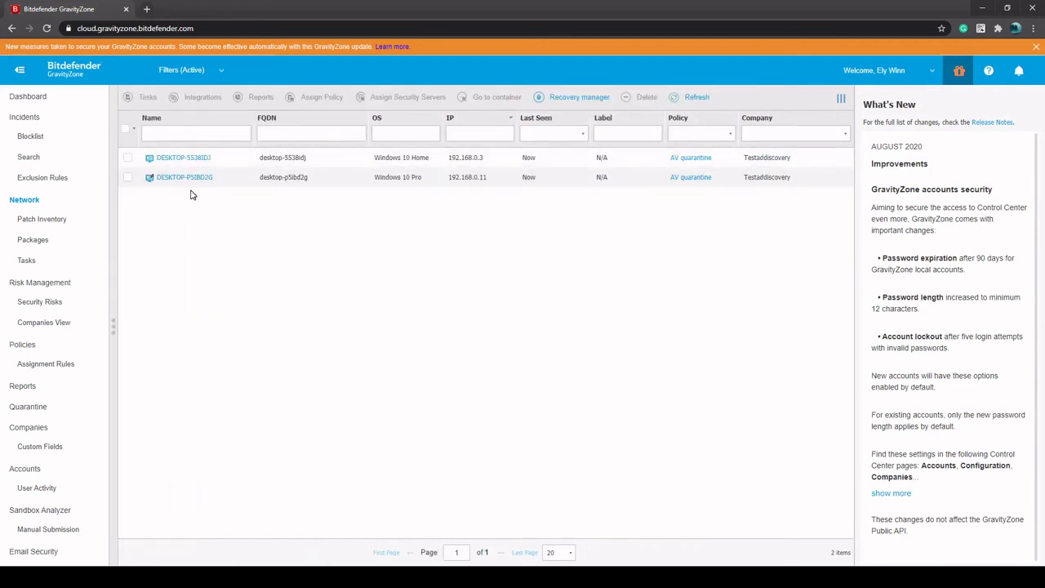